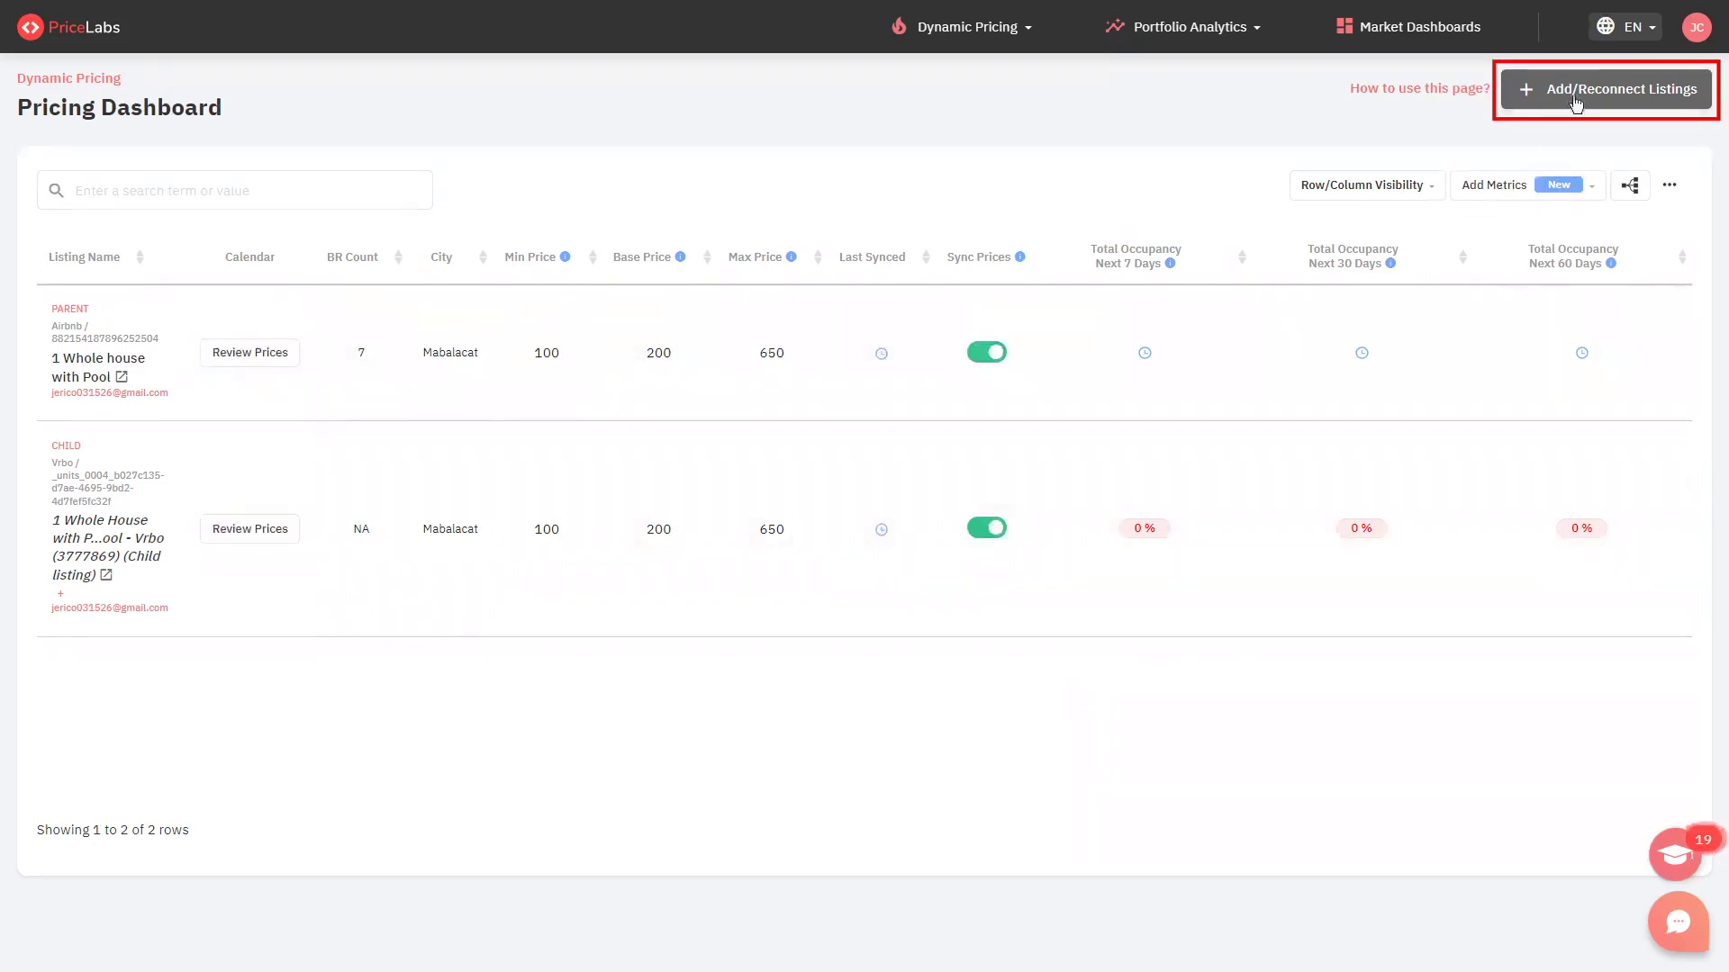
Select Smoobu as the PMS for a new listing connection and read its 'How to connect to Smoobu?' guide.
left_click(1576, 90)
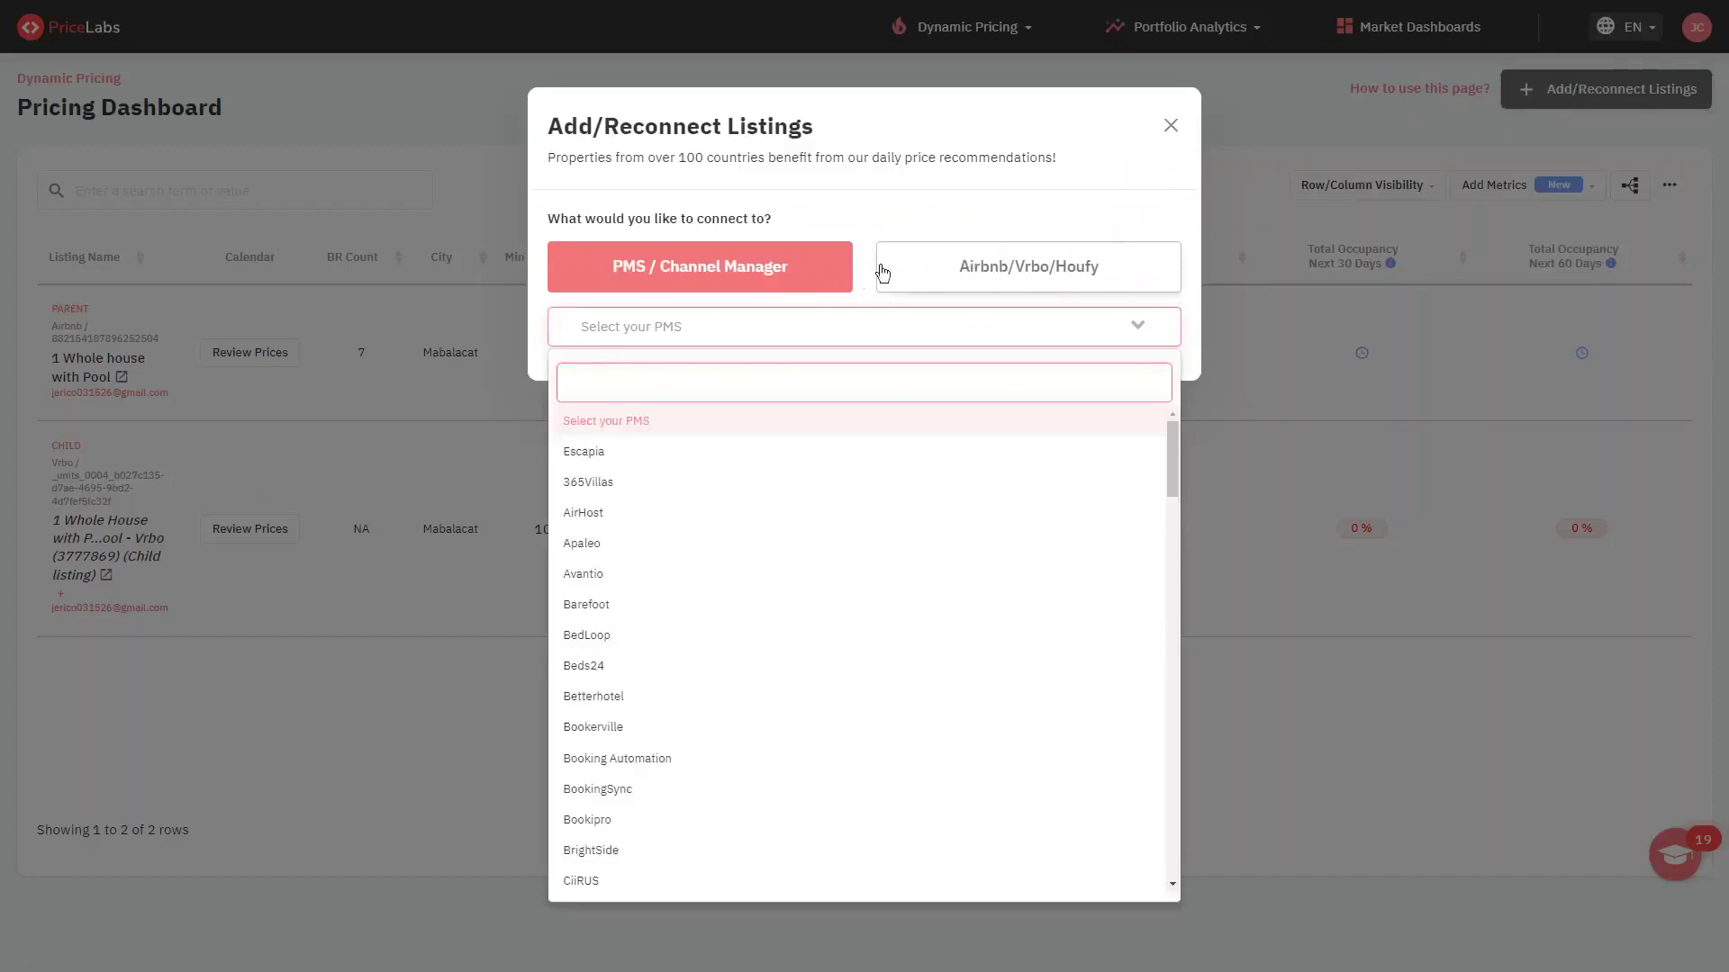
left_click(772, 287)
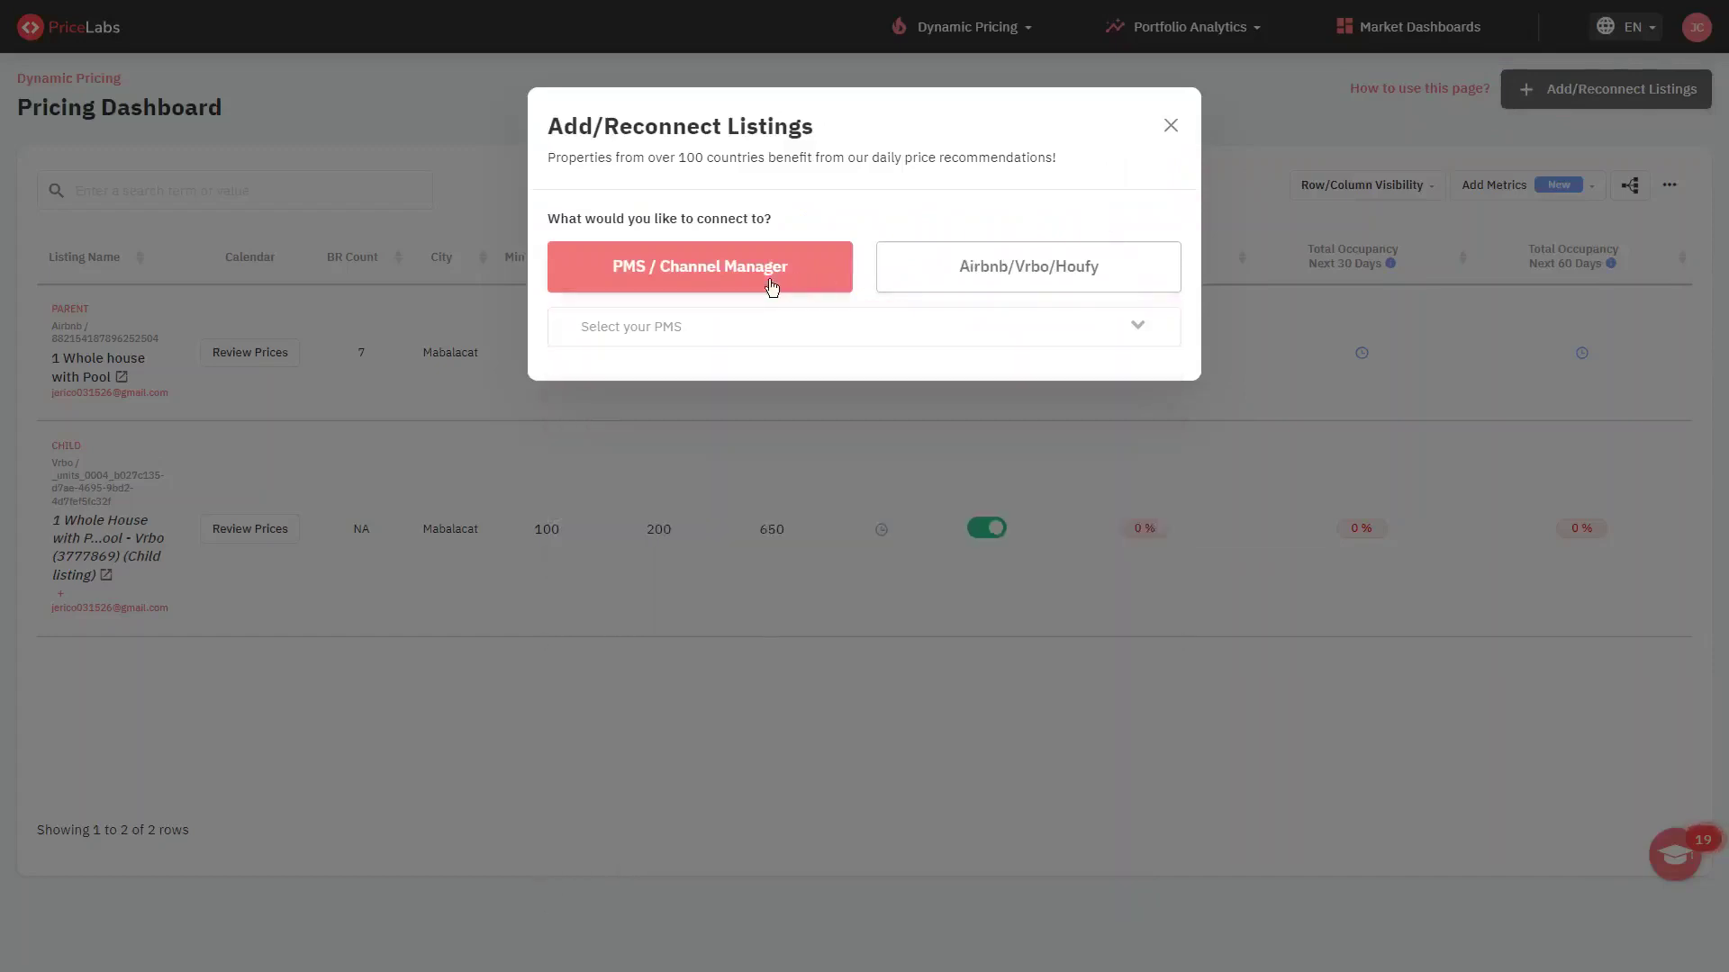
left_click(744, 332)
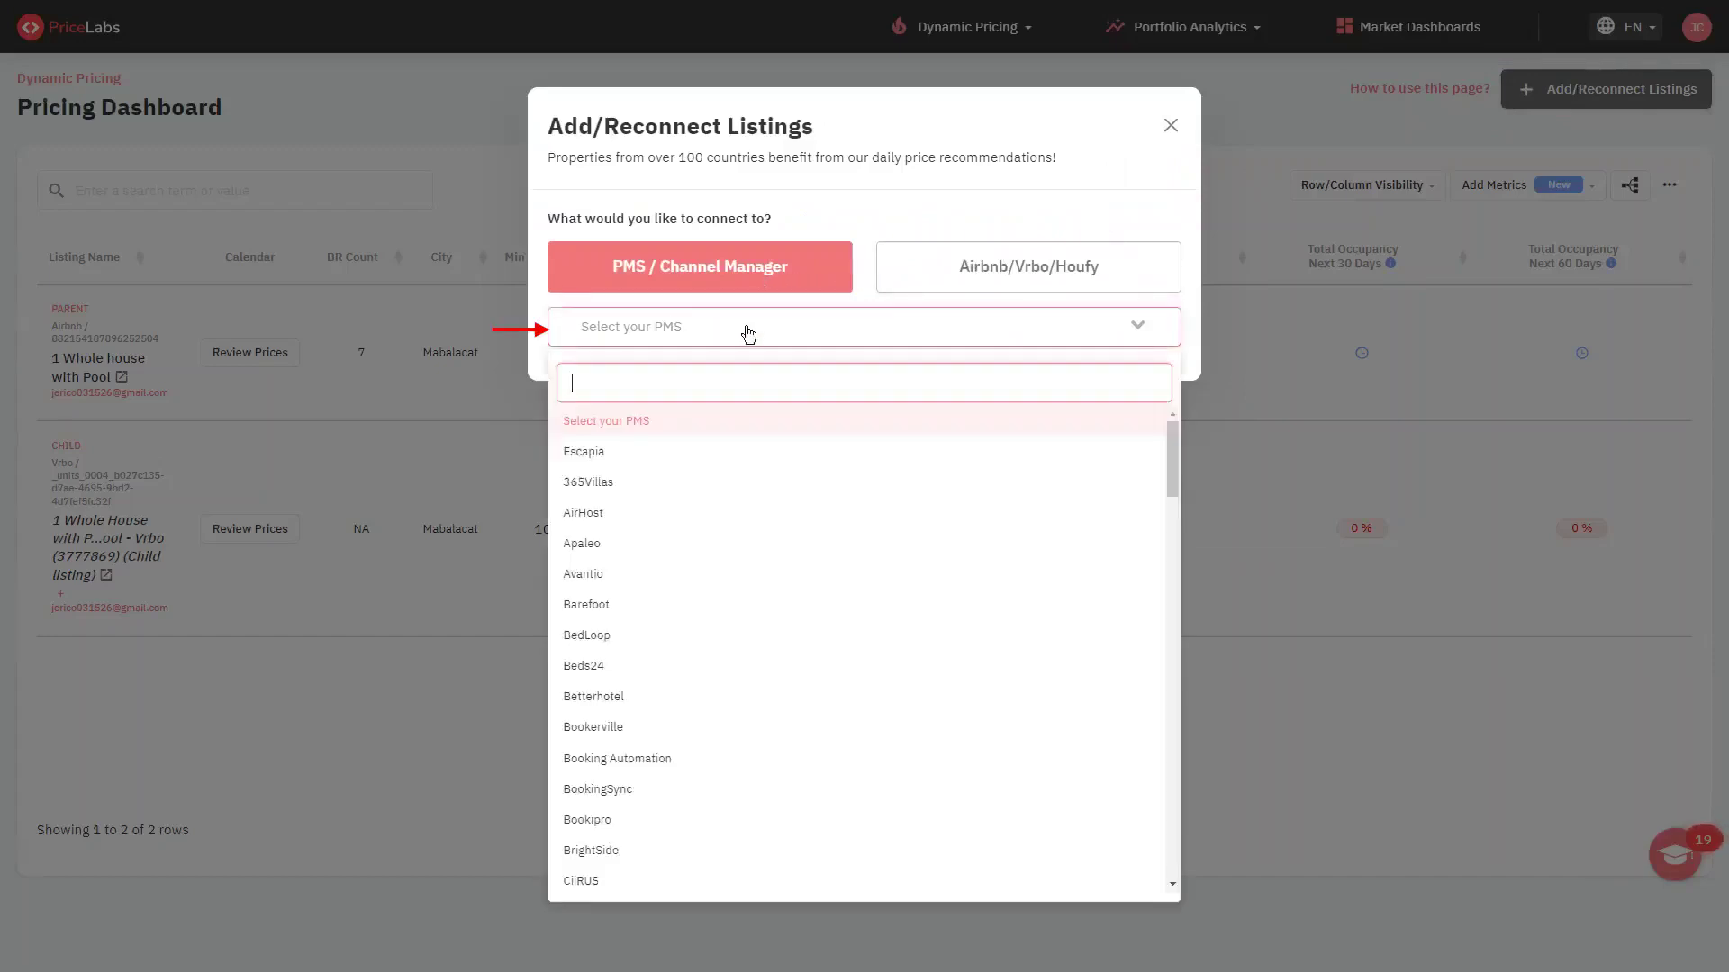
type("smoo")
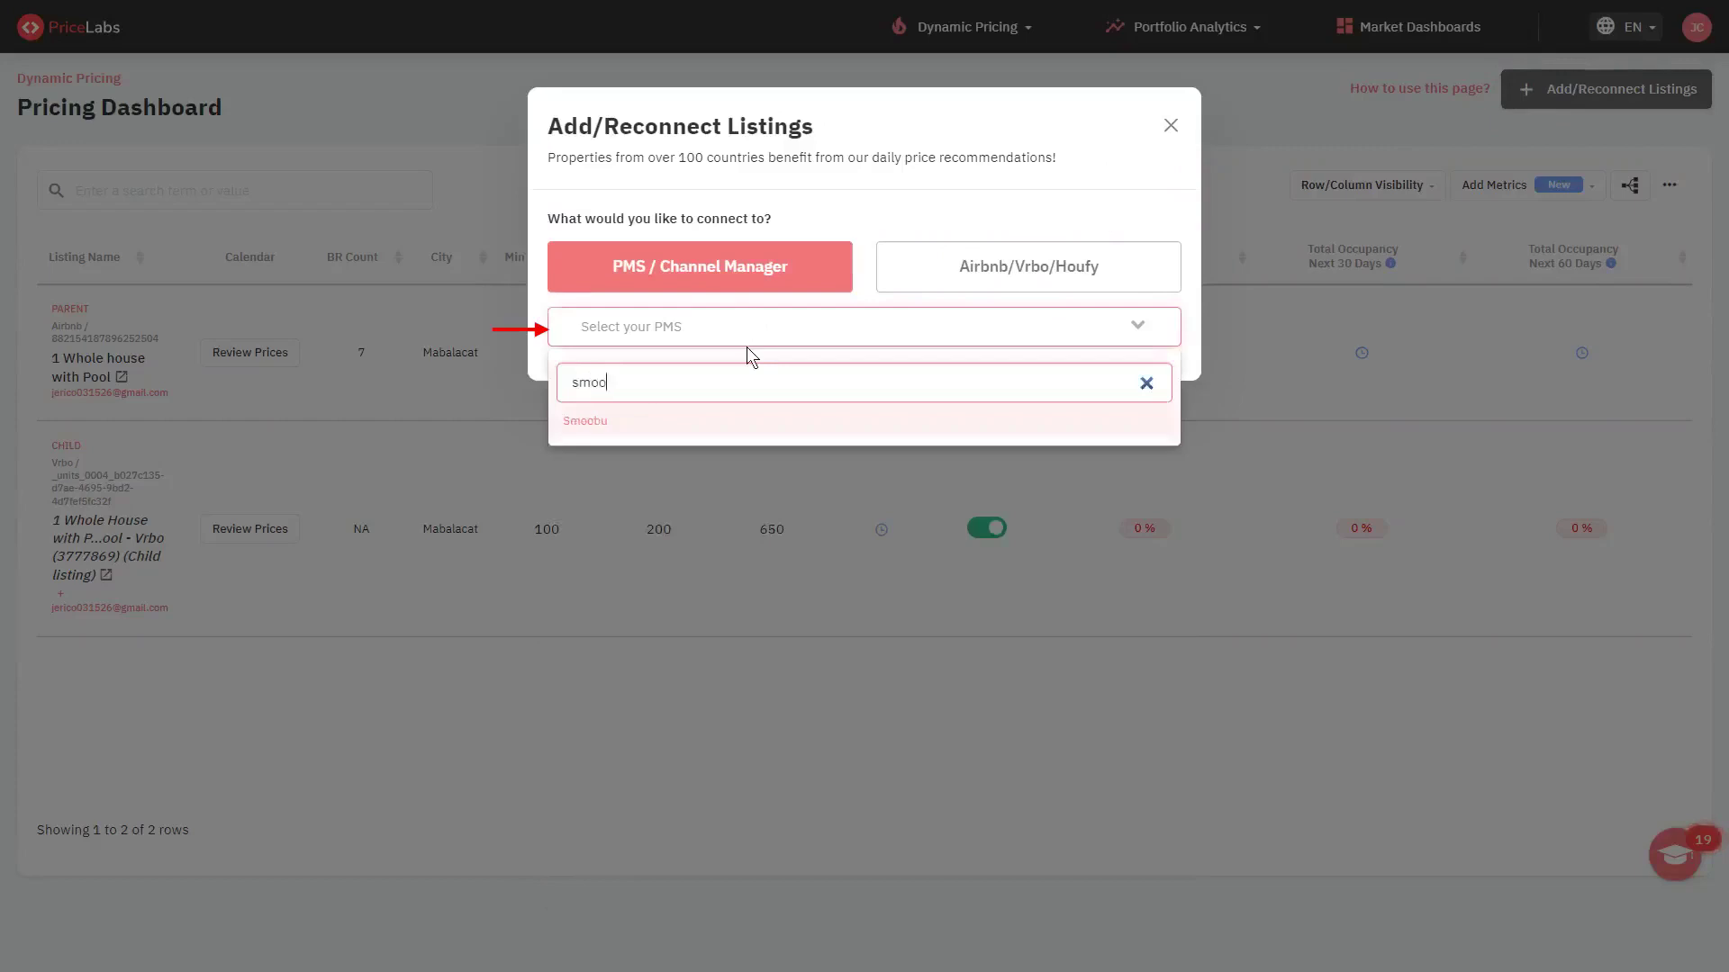
left_click(722, 424)
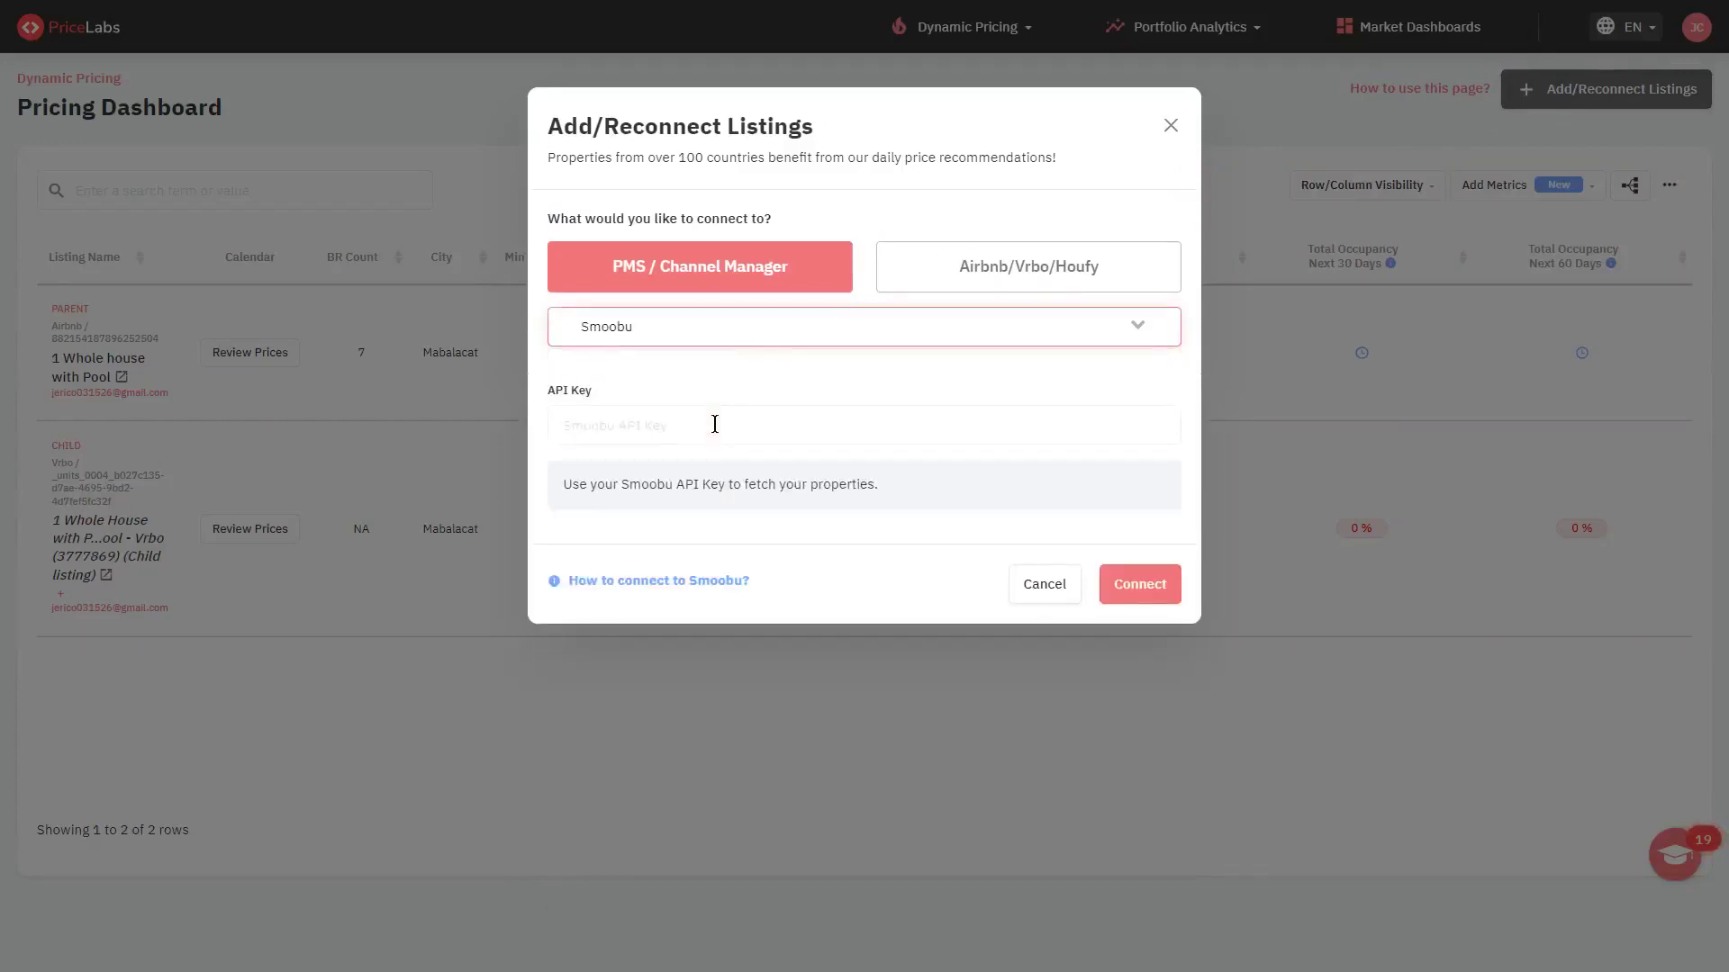
left_click(715, 424)
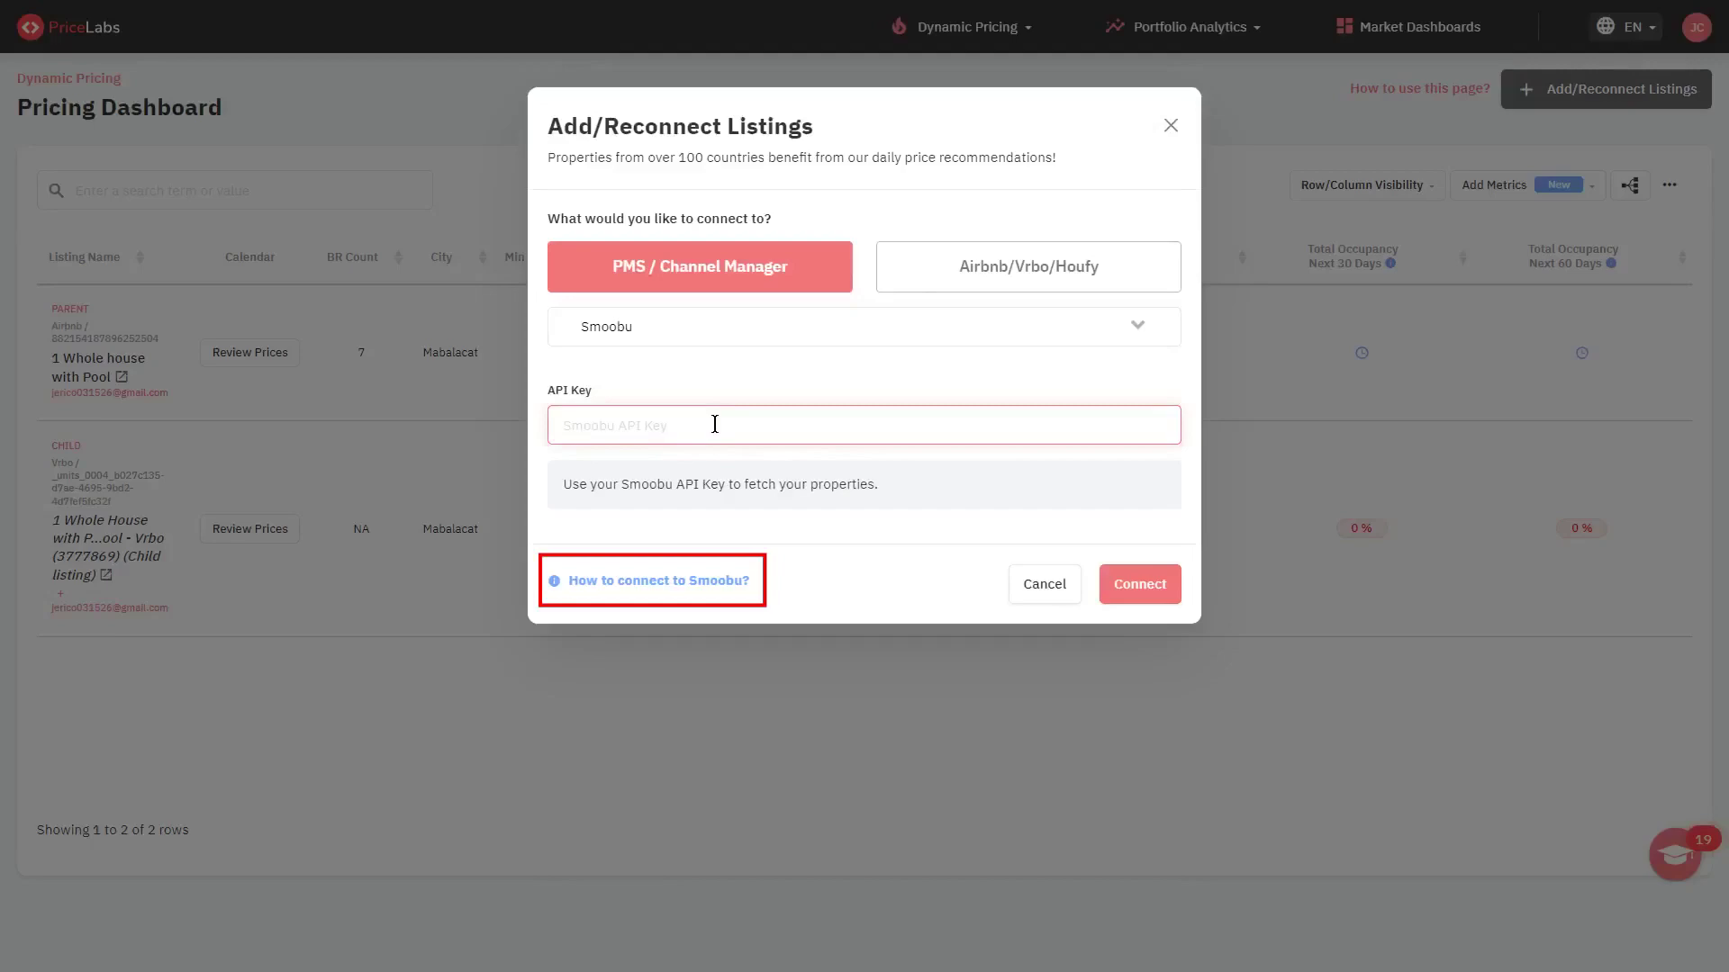
left_click(677, 582)
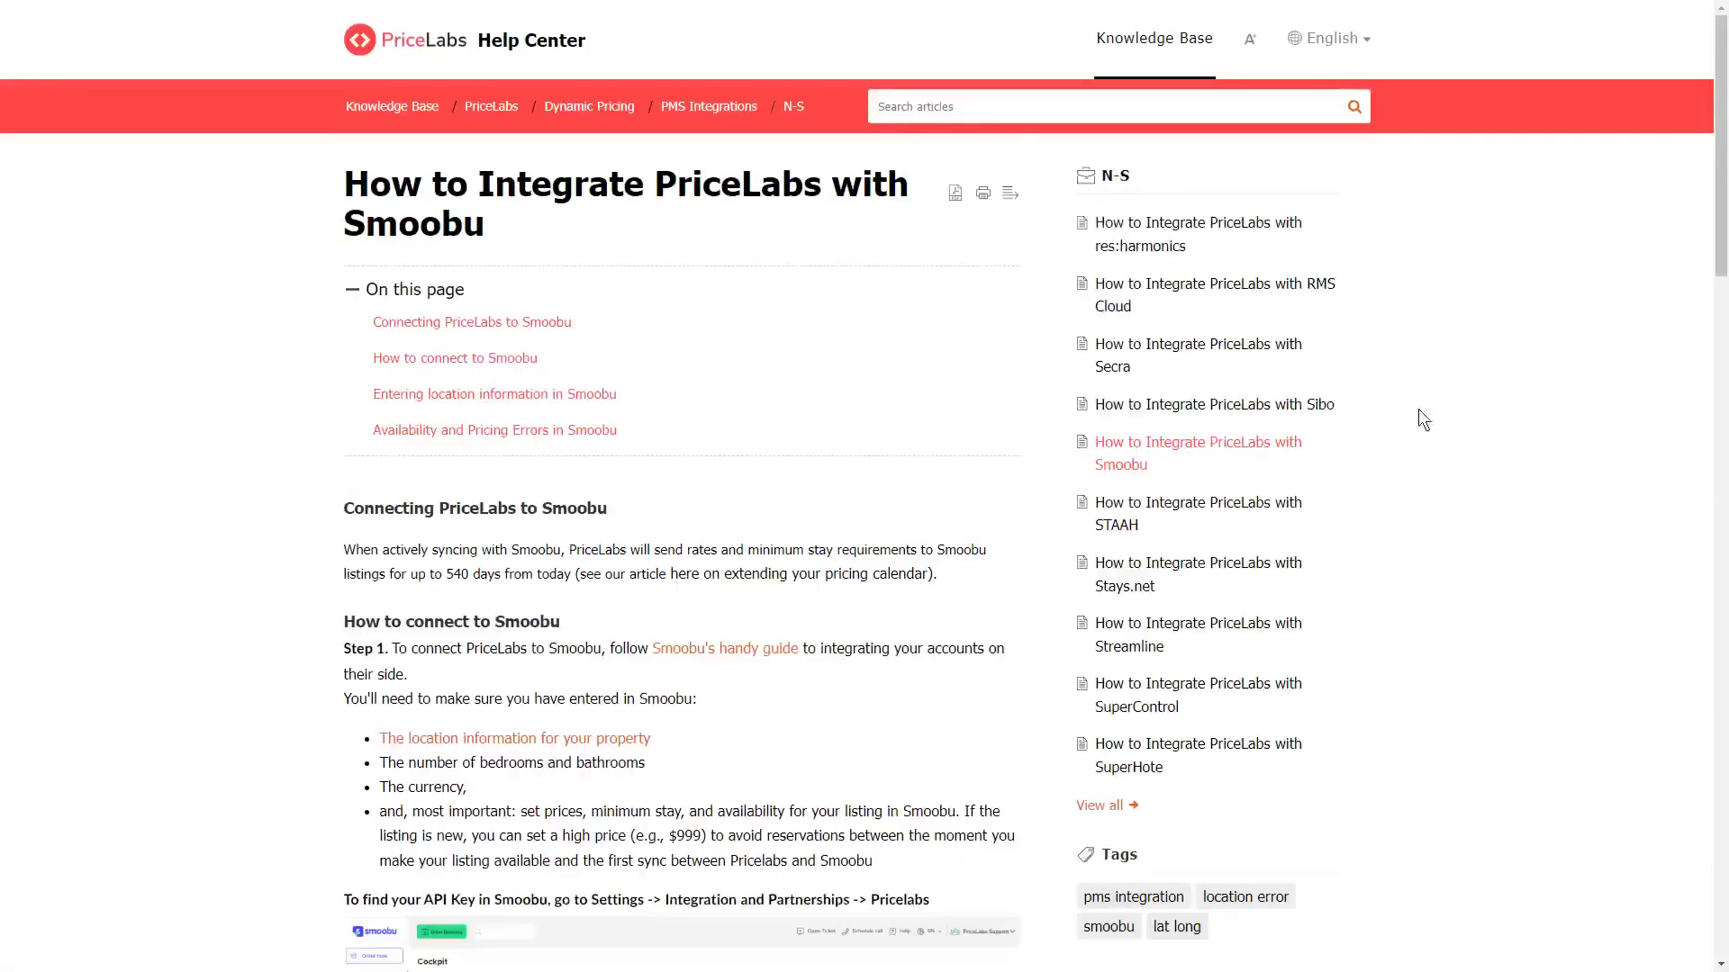
left_click_drag(1726, 236, 1726, 806)
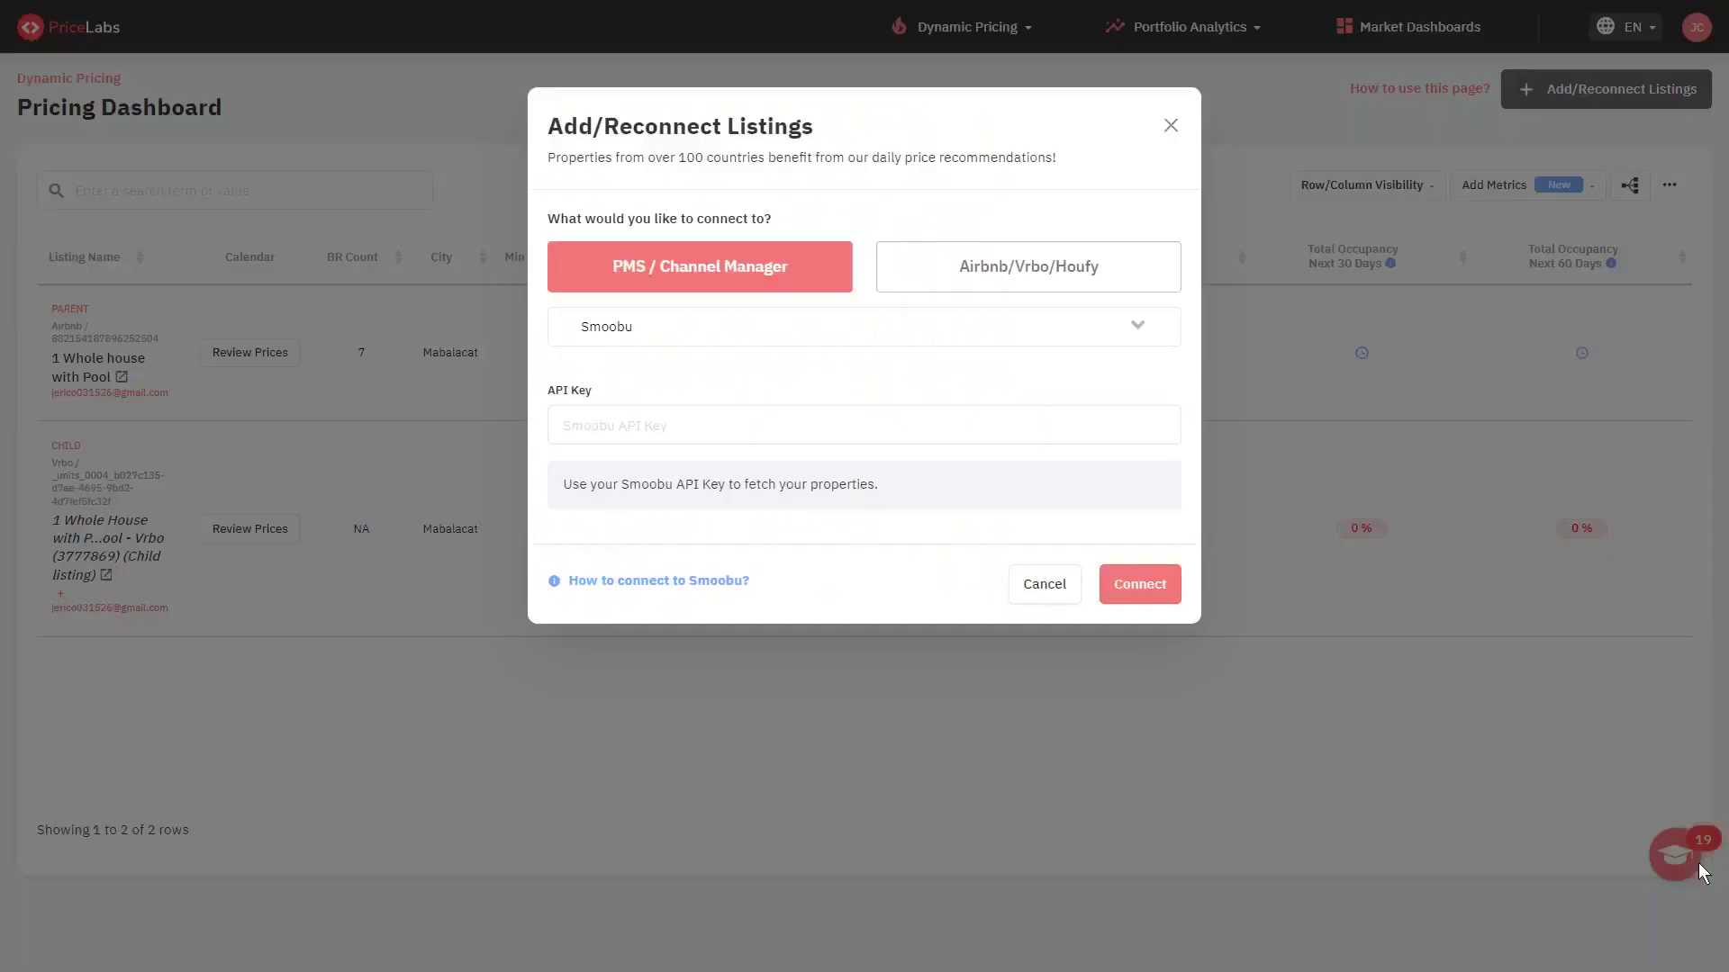
Paste the saved Smoobu API key and connect, importing the '1 whole house with pool' listing.
left_click(961, 430)
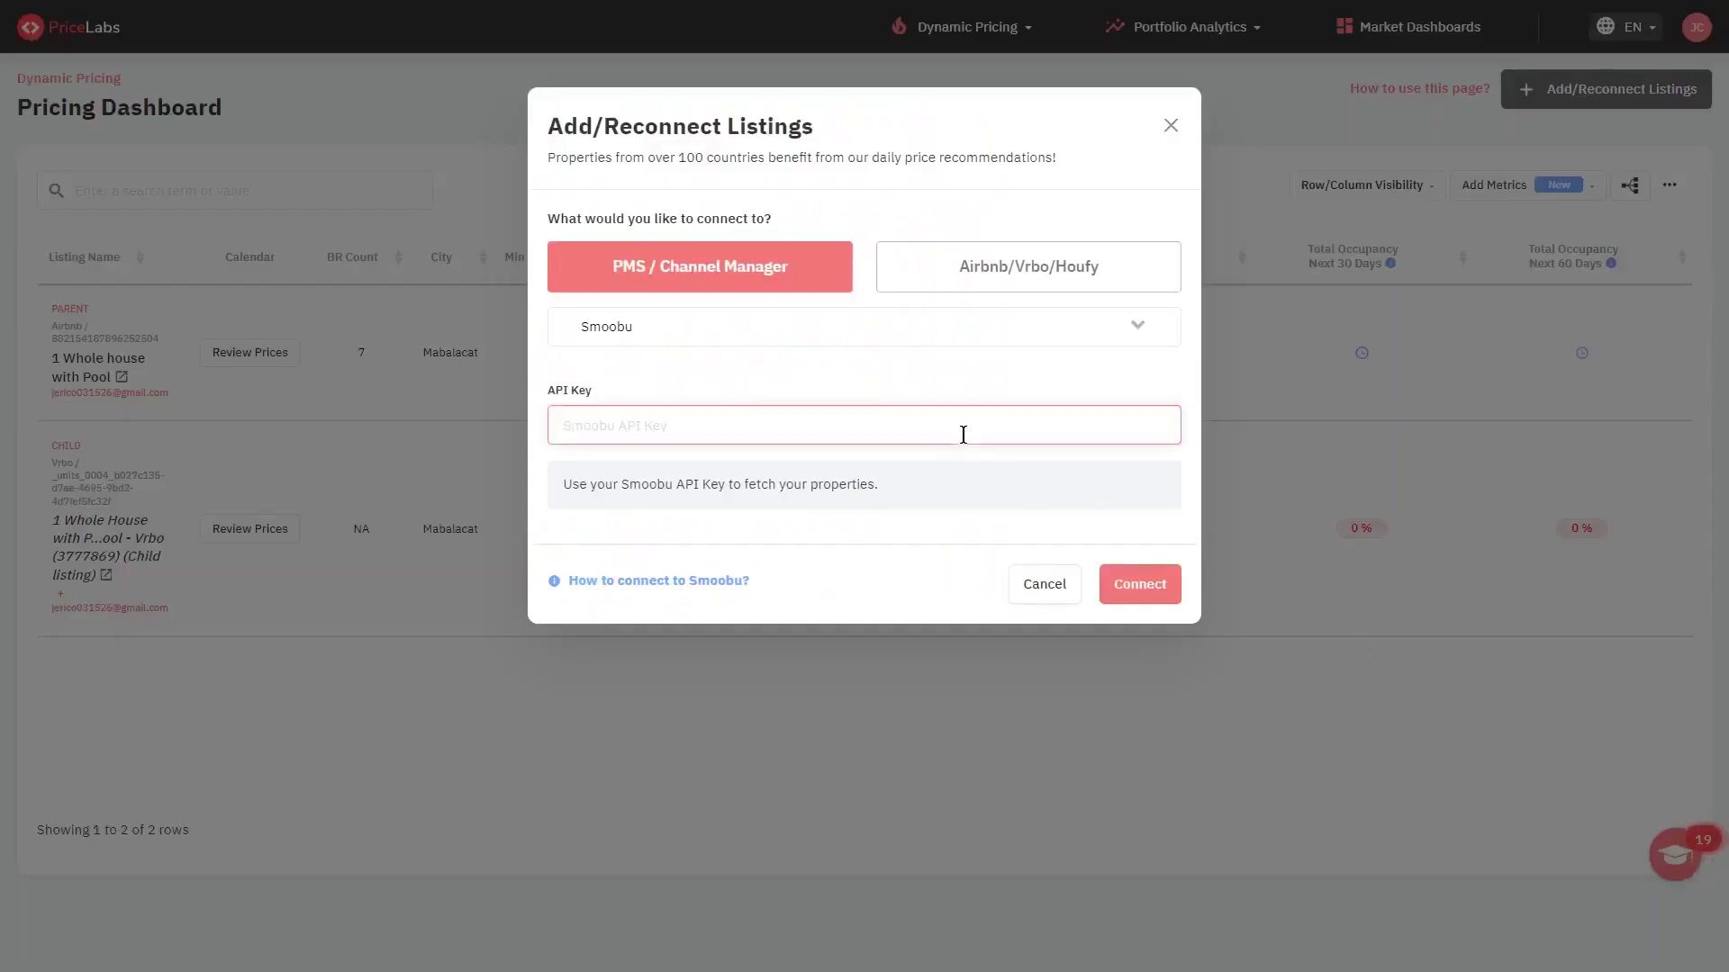
key("super+v")
scroll(792, 630, "down", 3)
left_click(725, 752)
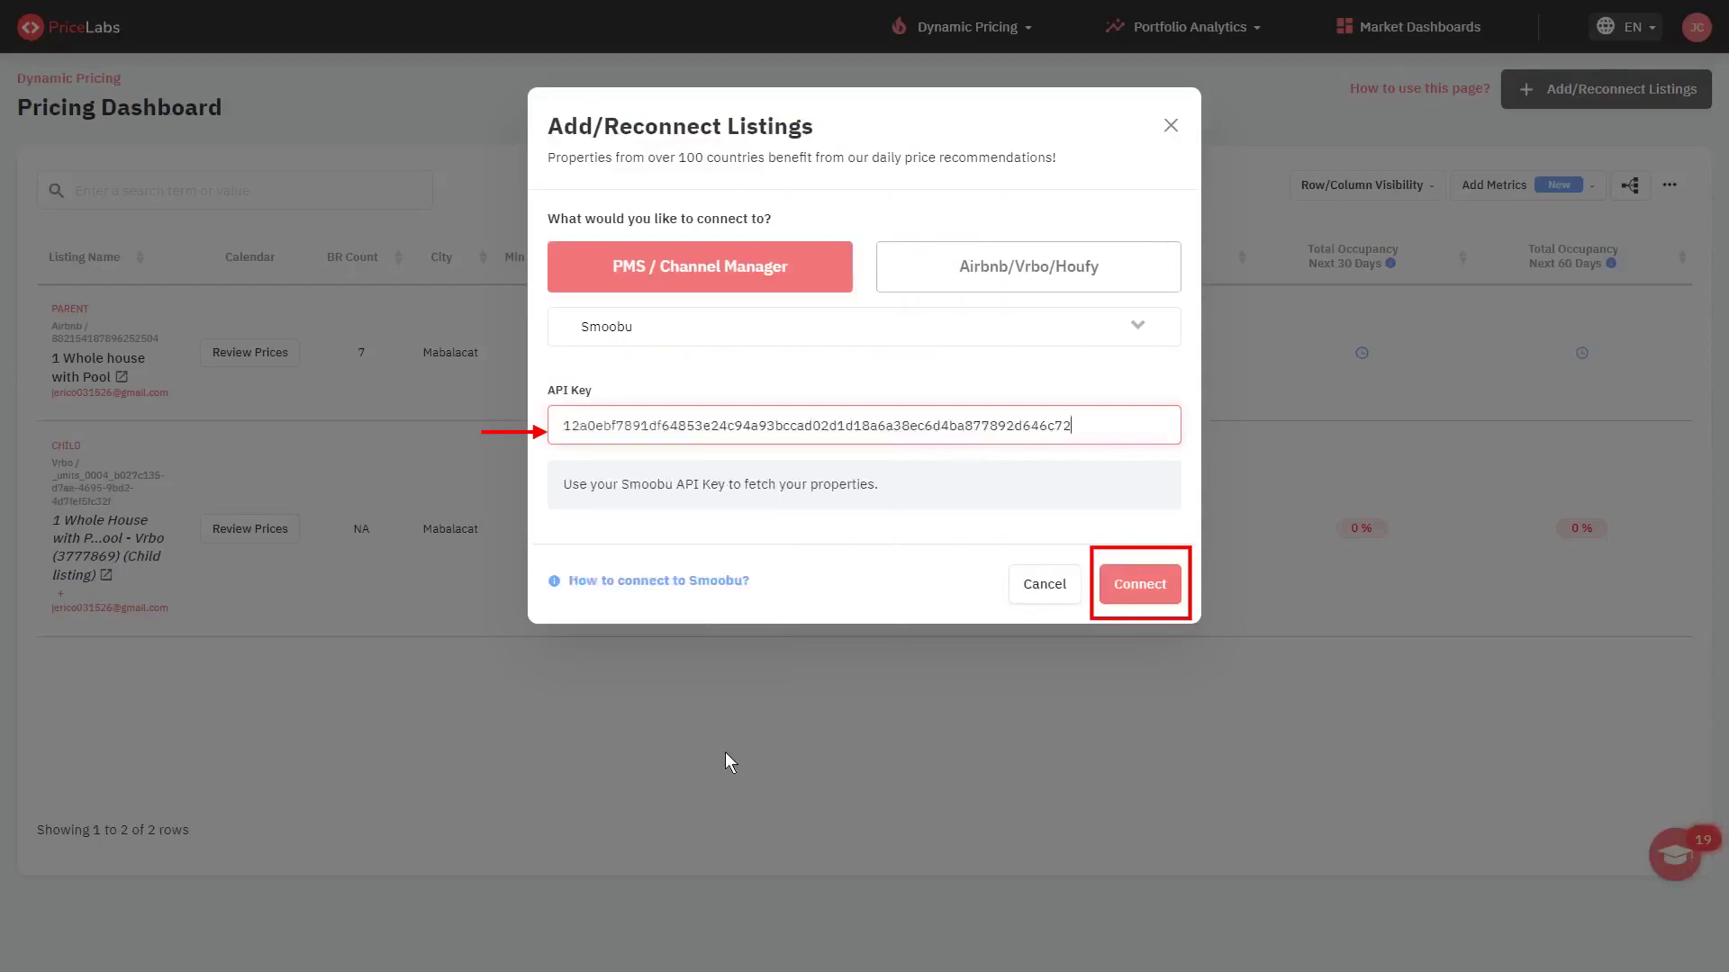
left_click(1154, 585)
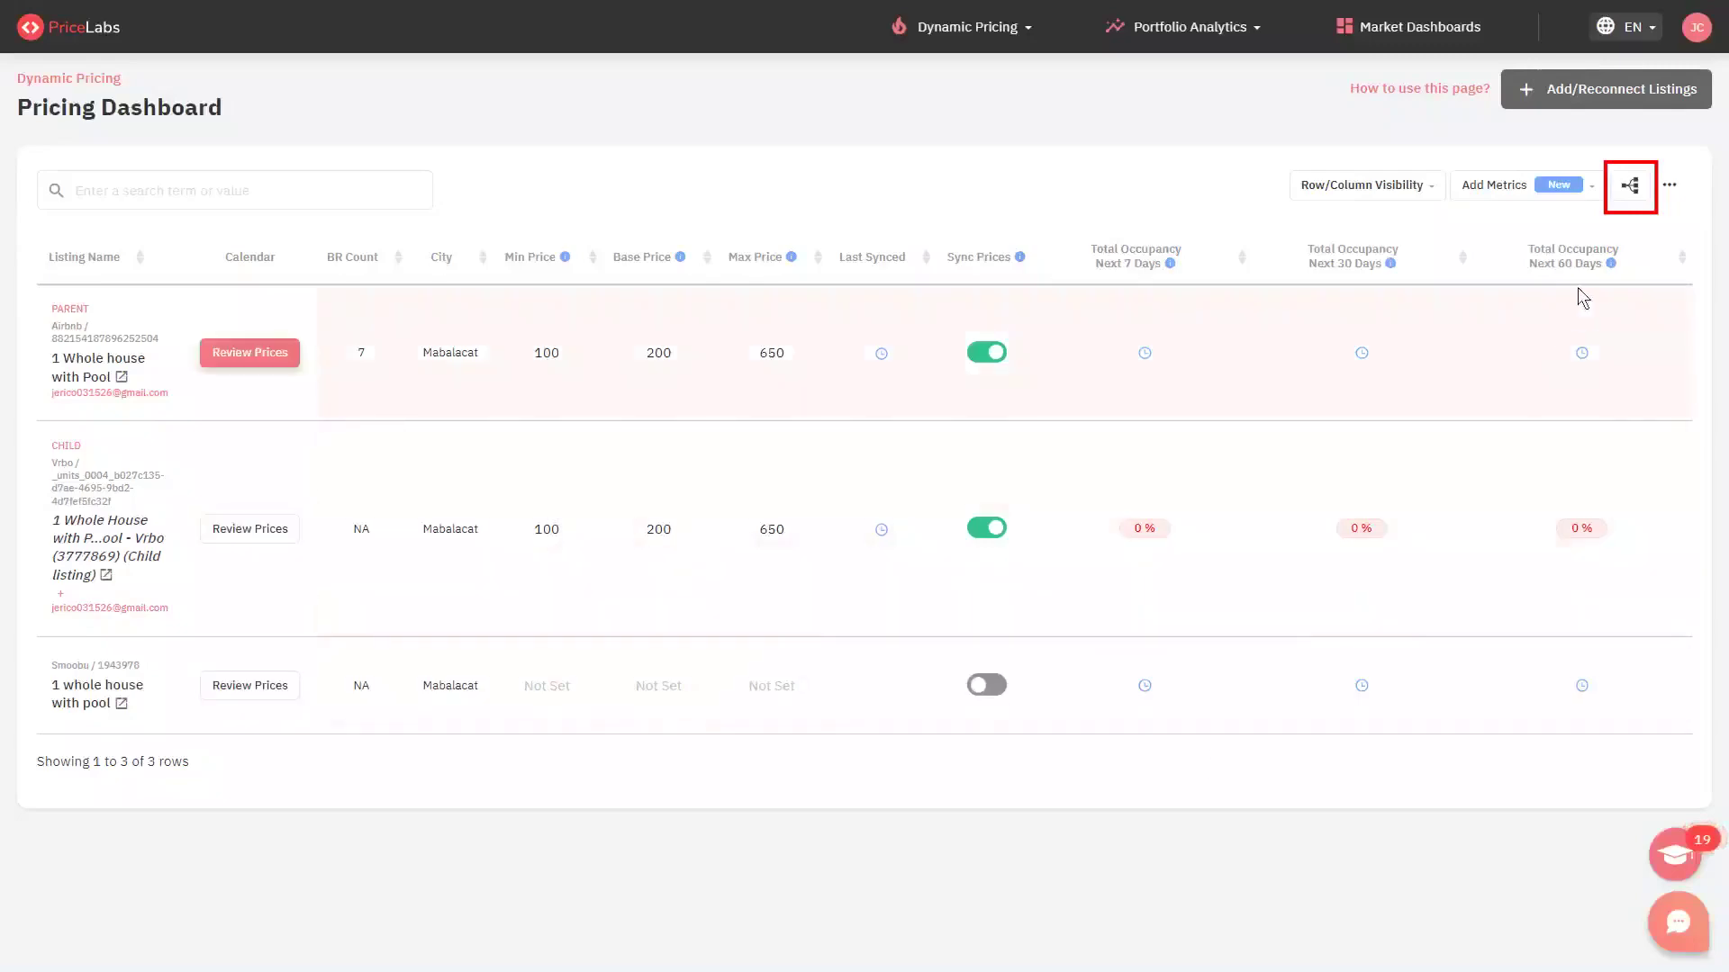
Map the Smoobu '1 whole house with pool' listing as a child of the '1 Whole house with Pool' parent.
left_click(1637, 187)
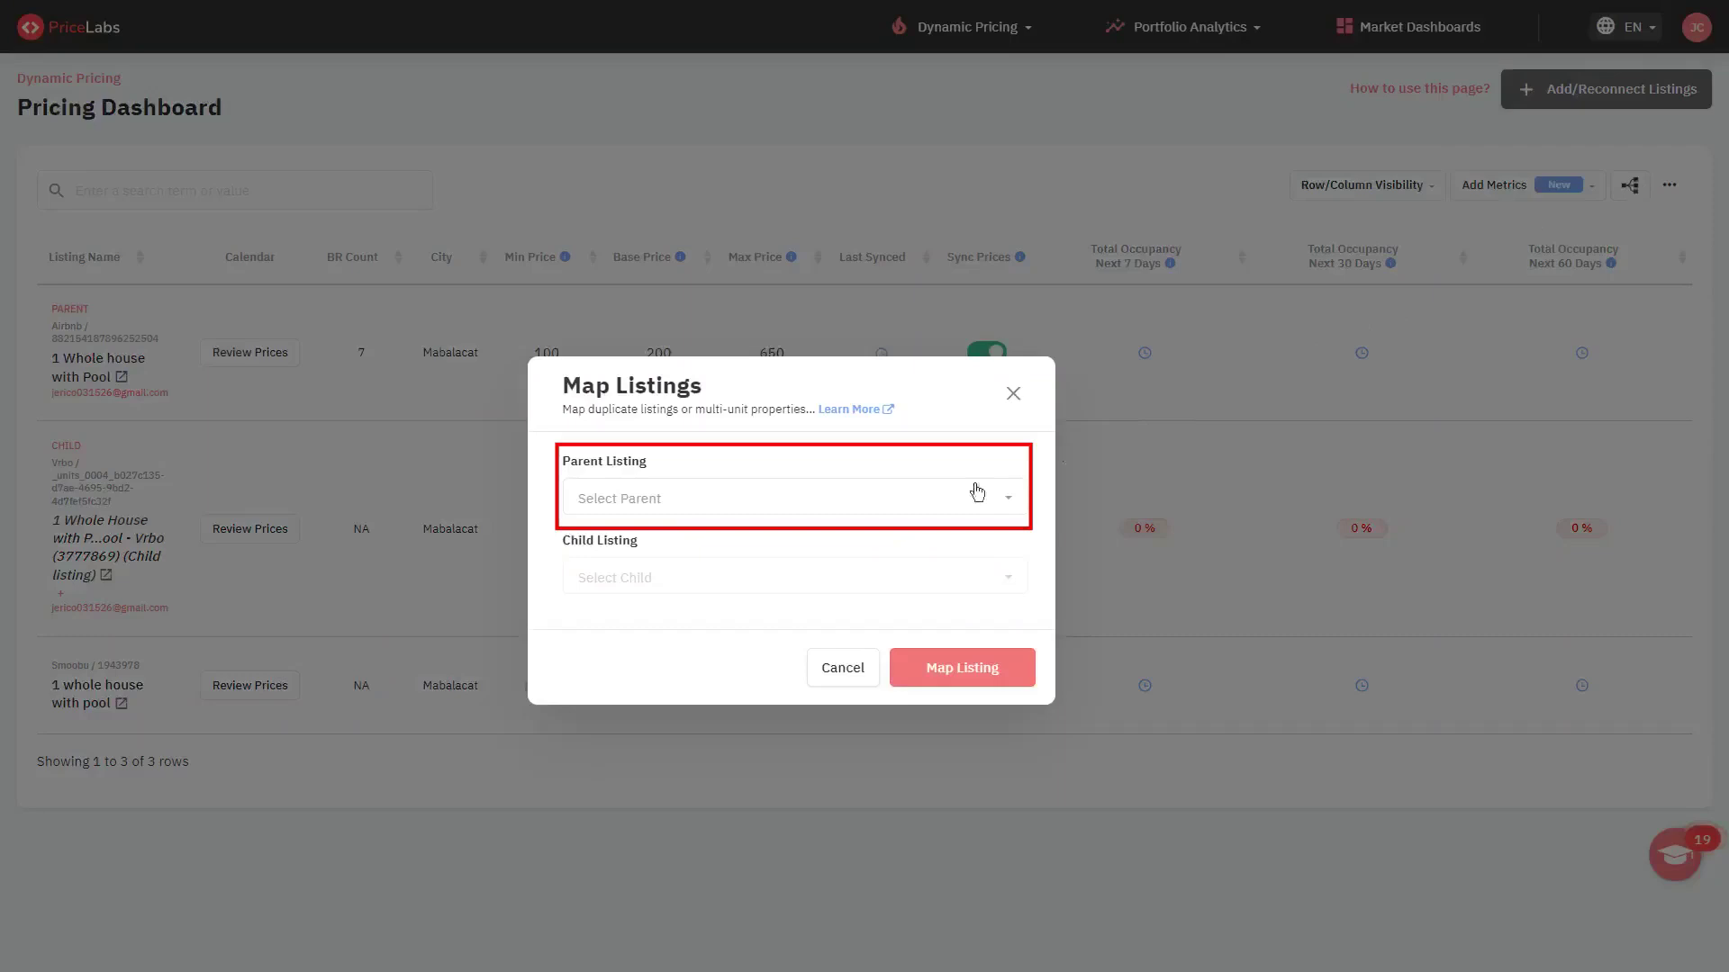
left_click(936, 507)
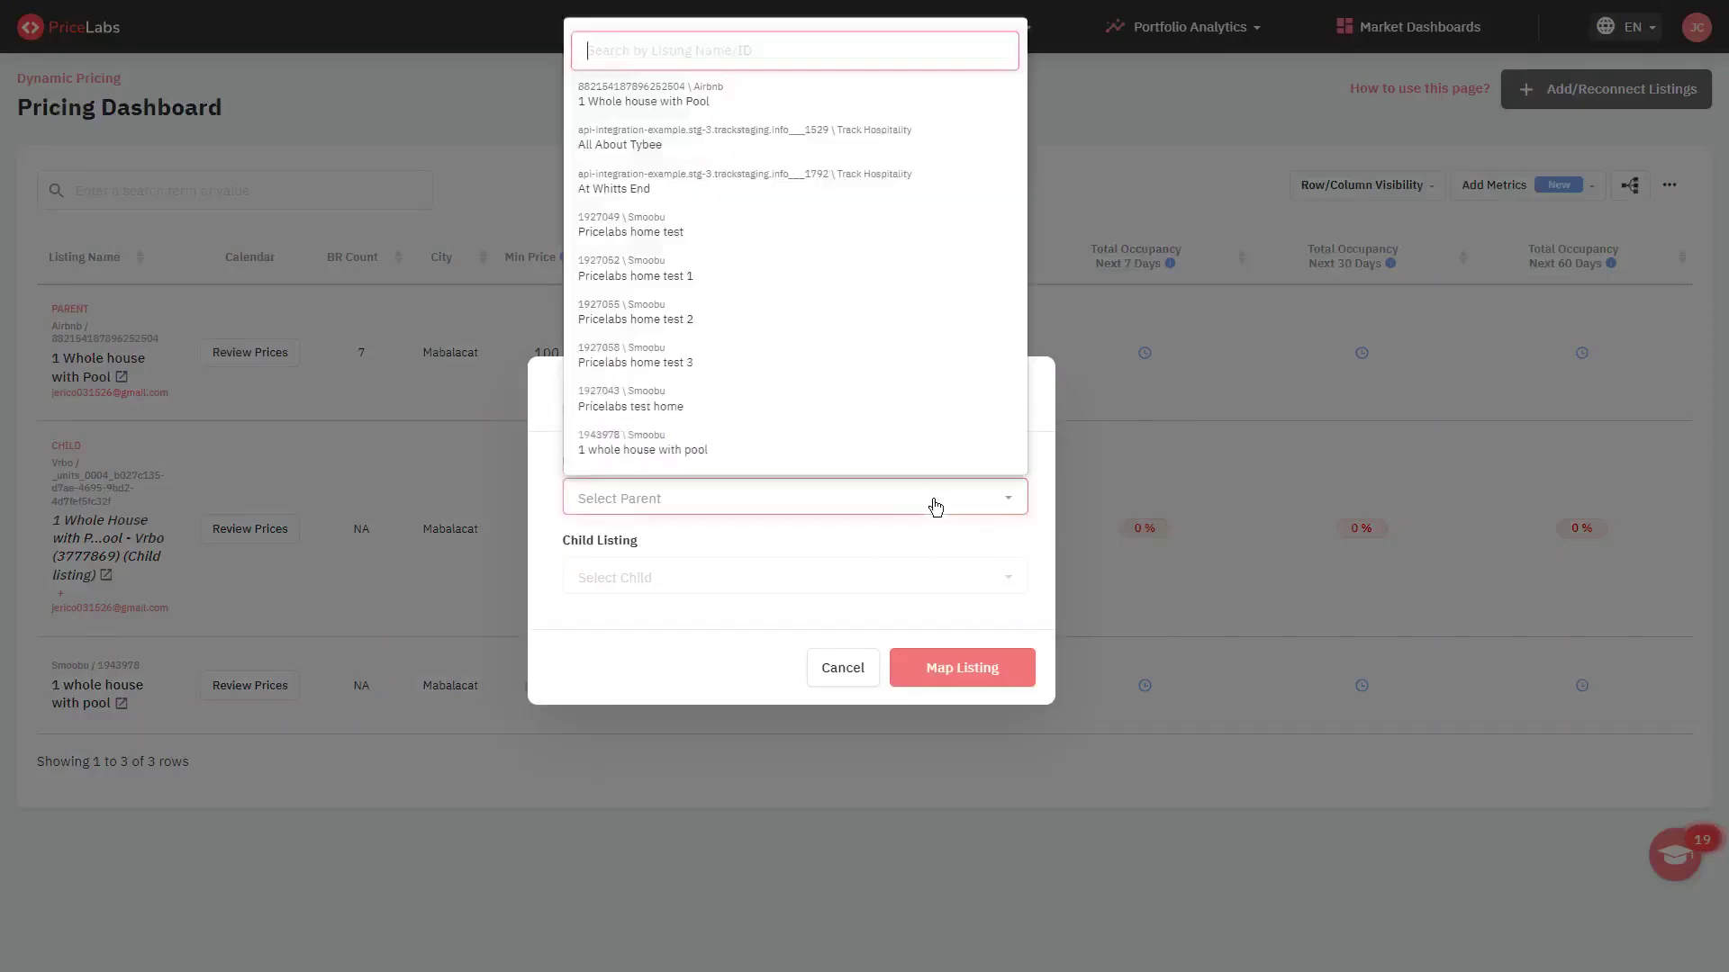
left_click(705, 90)
left_click(734, 467)
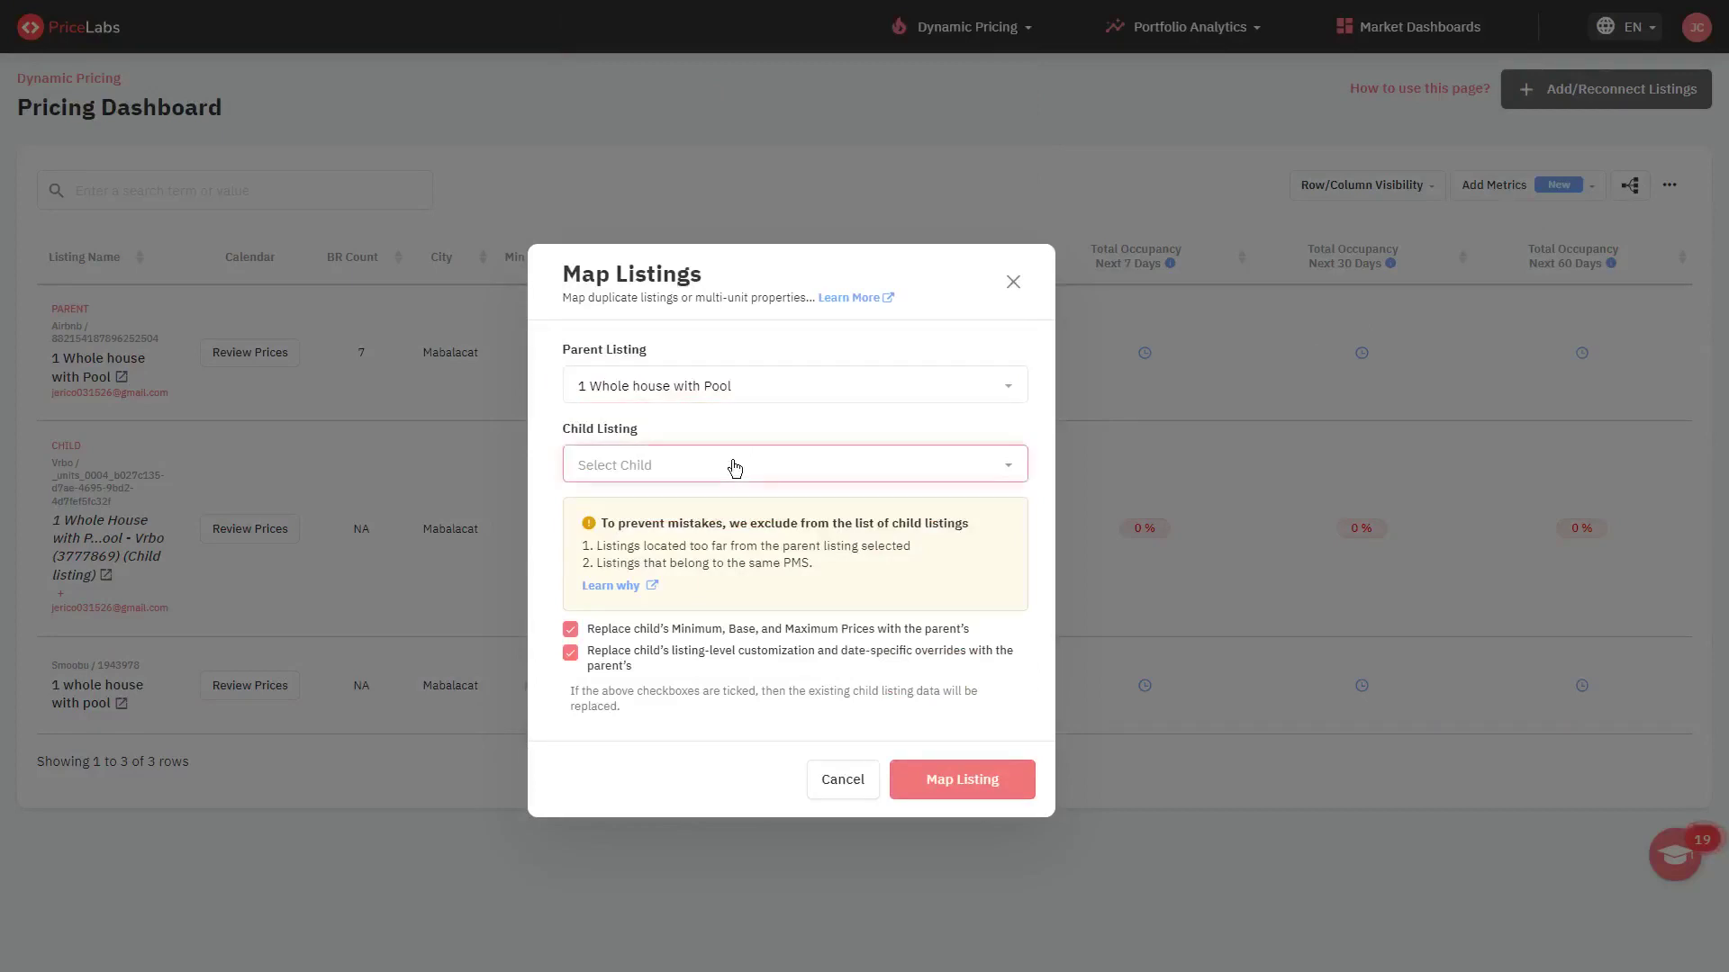
left_click(735, 468)
left_click(752, 569)
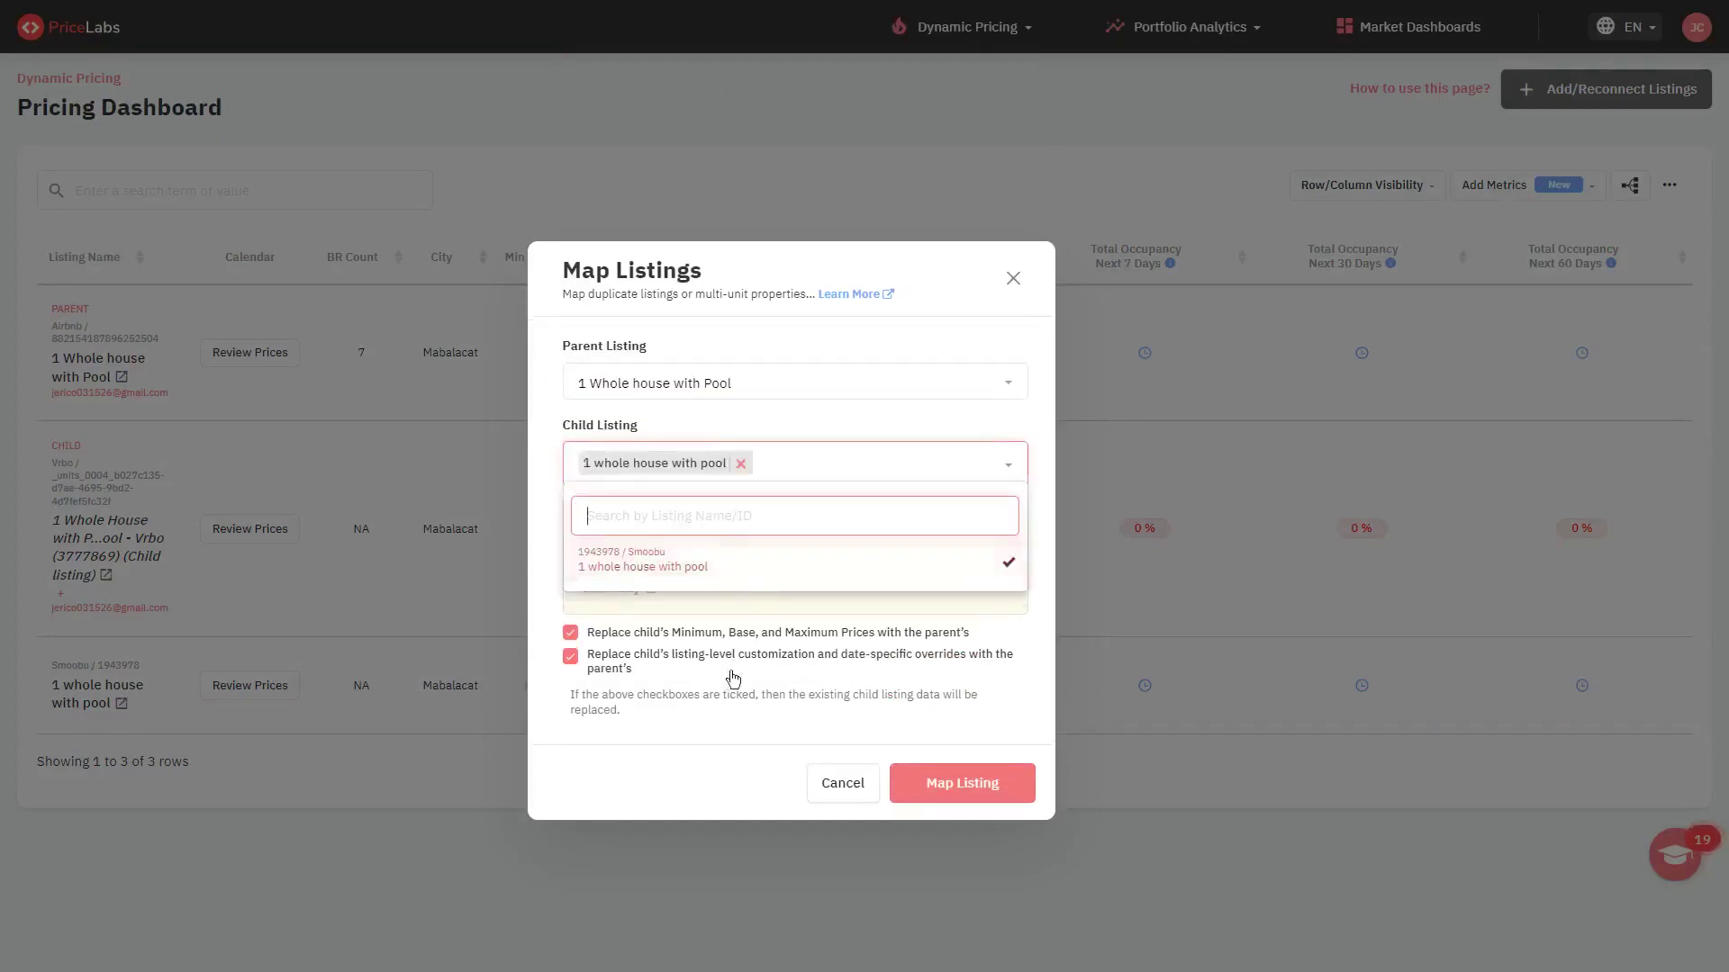
left_click(972, 792)
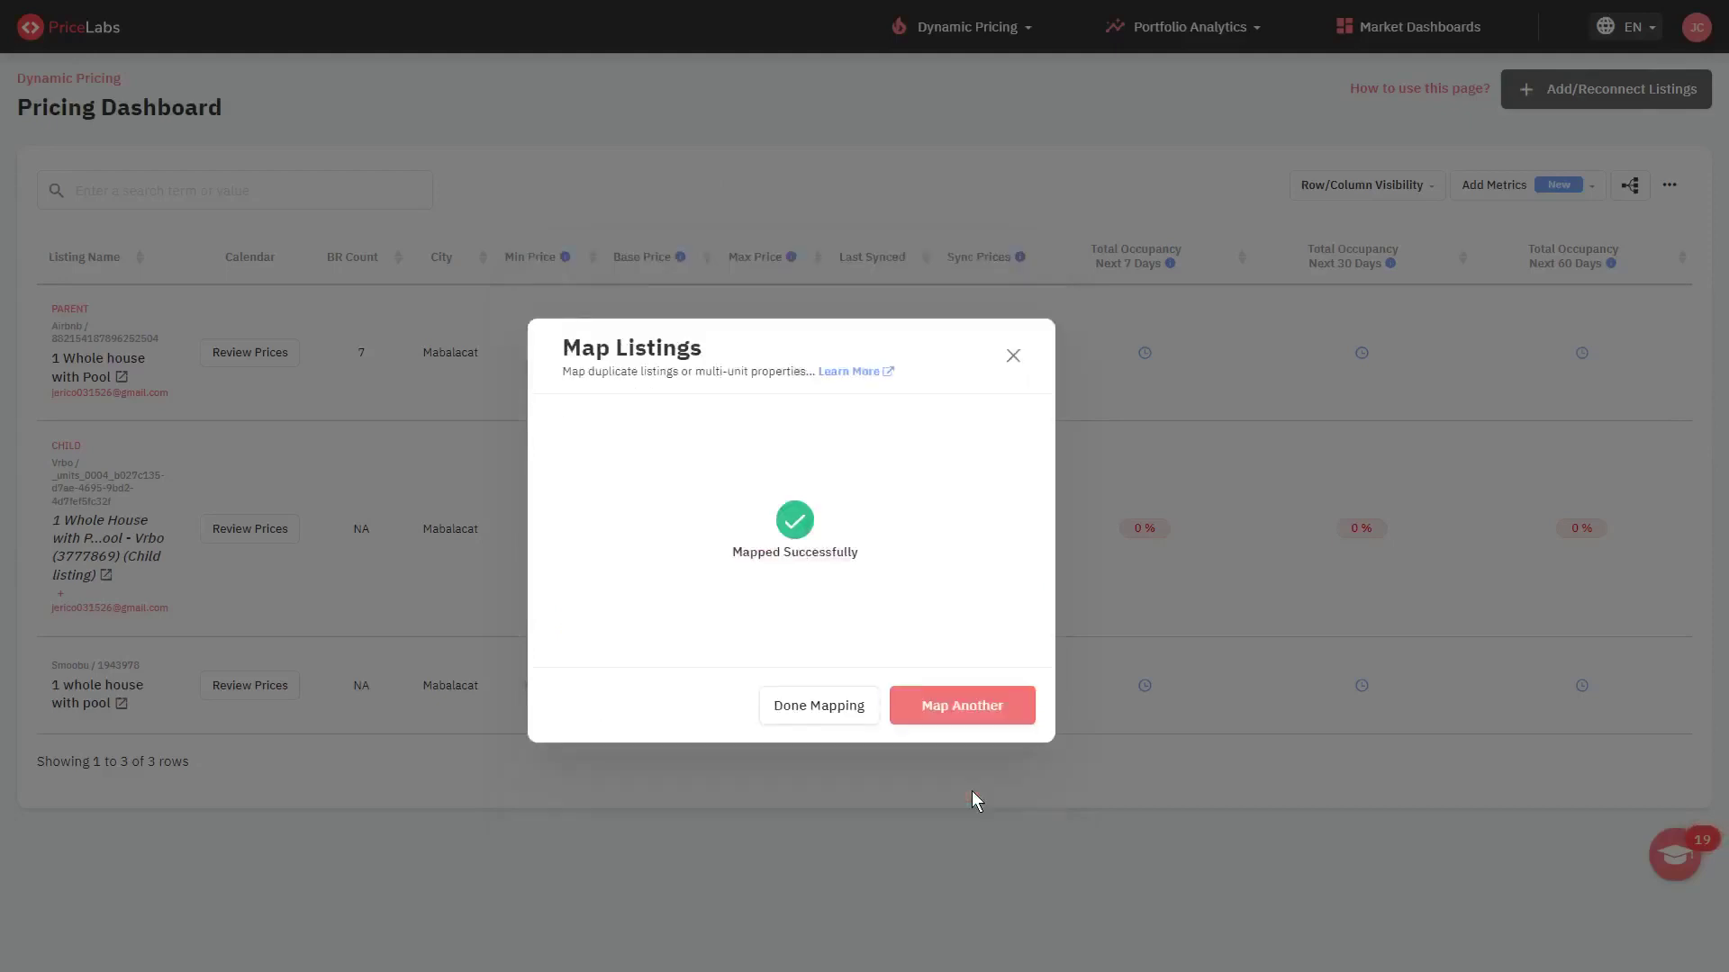
left_click(829, 718)
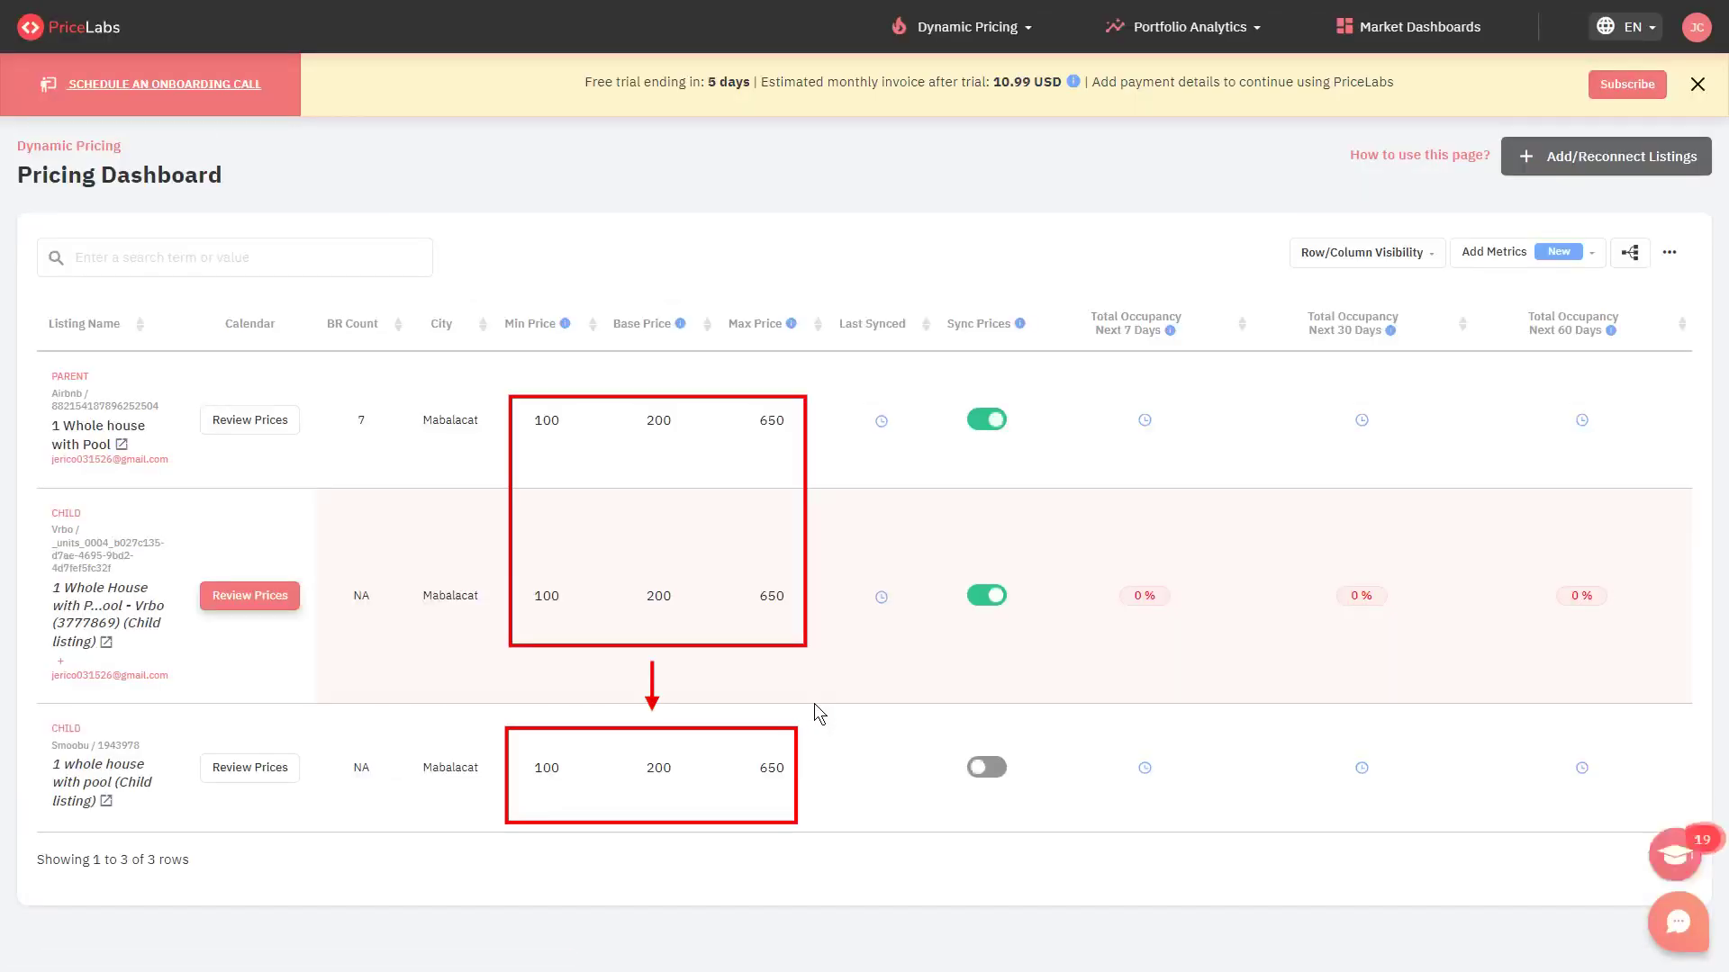
scroll(893, 866, "down", 1)
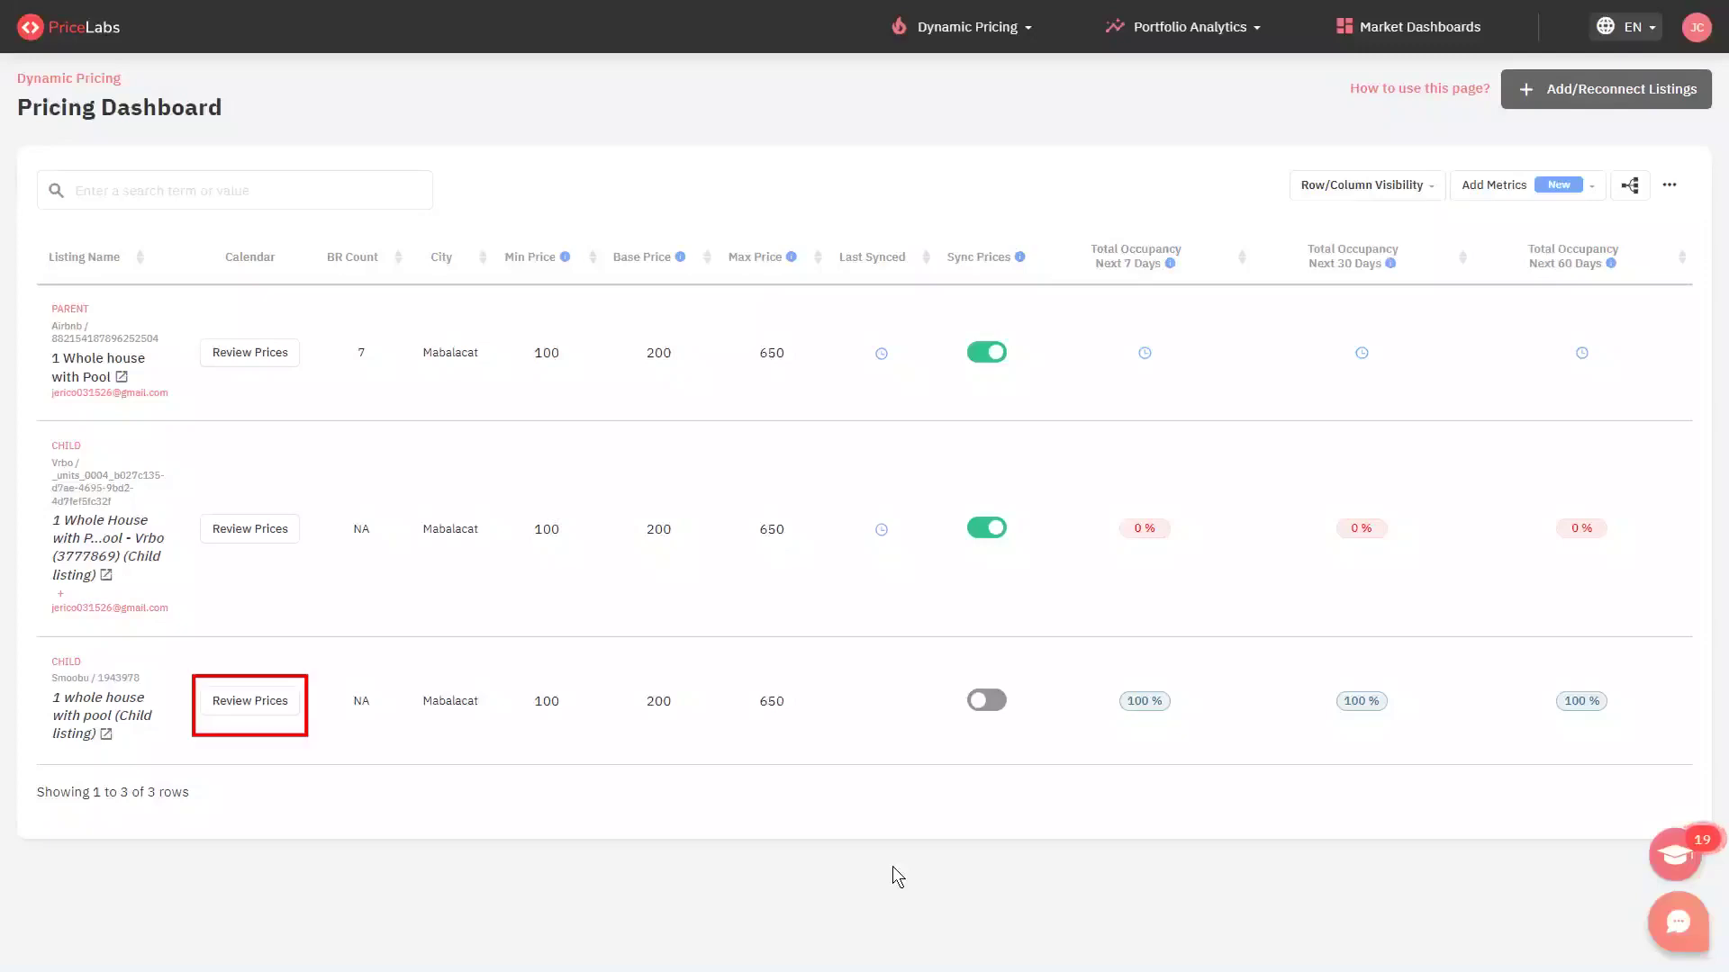
Review the Smoobu listing's prices from December 2023 to February 2024, enable Sync Prices, and sync now.
left_click(237, 700)
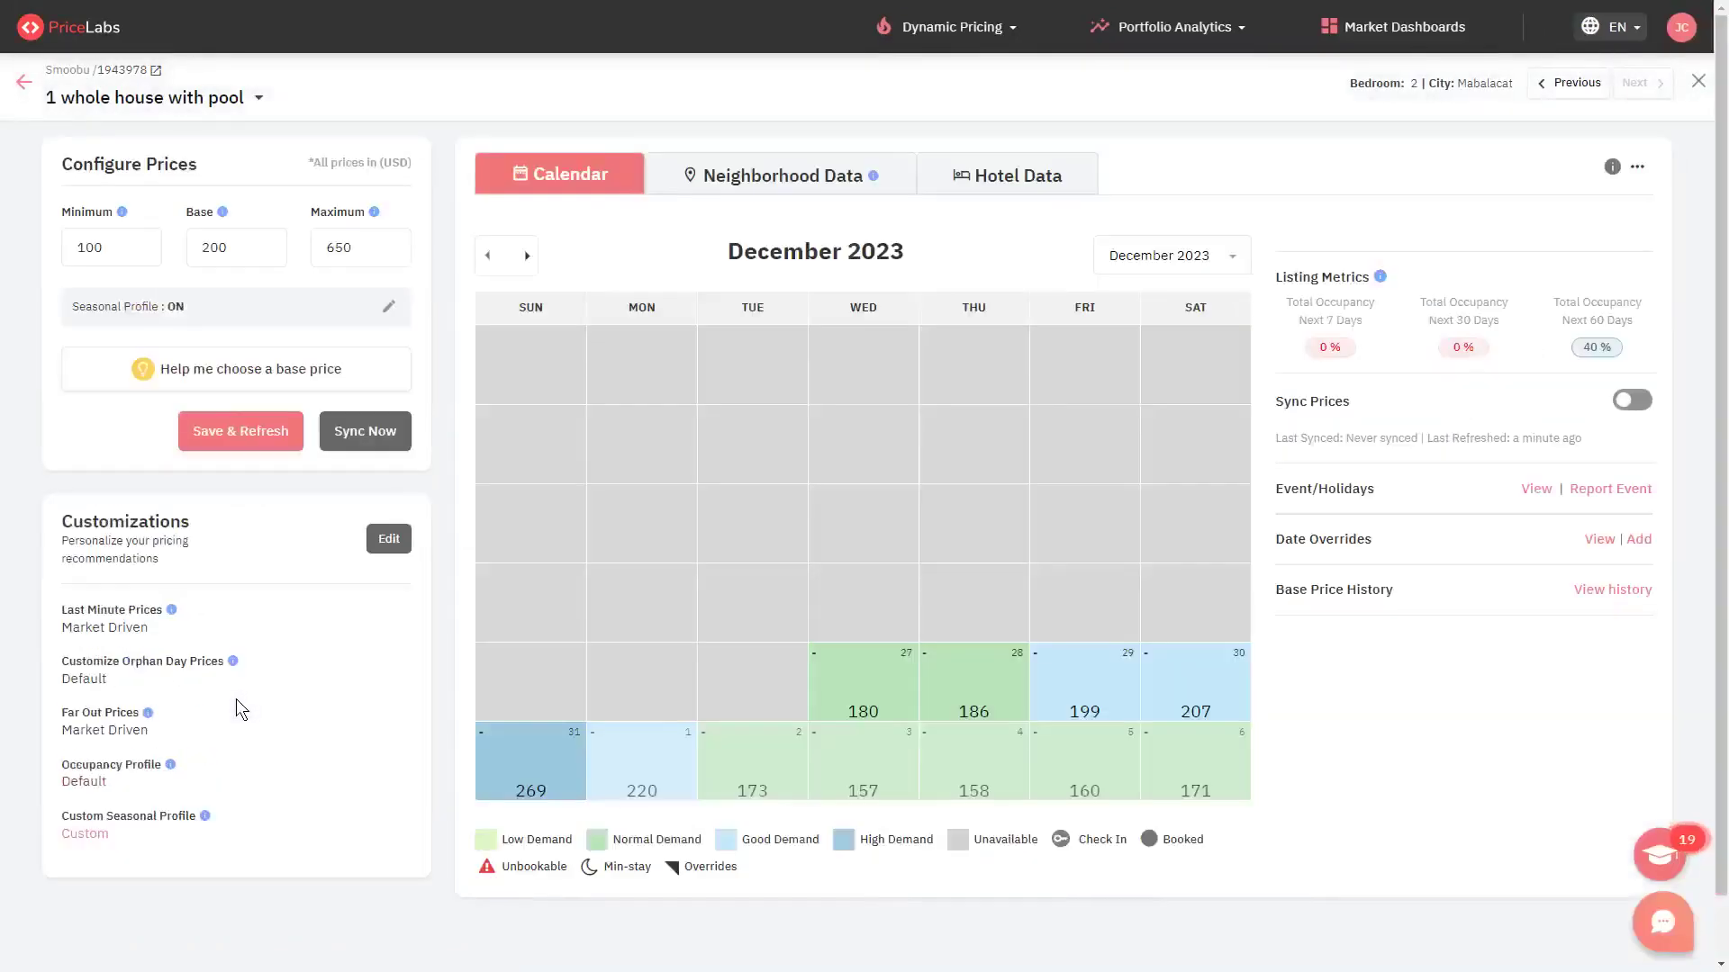
left_click(527, 257)
left_click(526, 256)
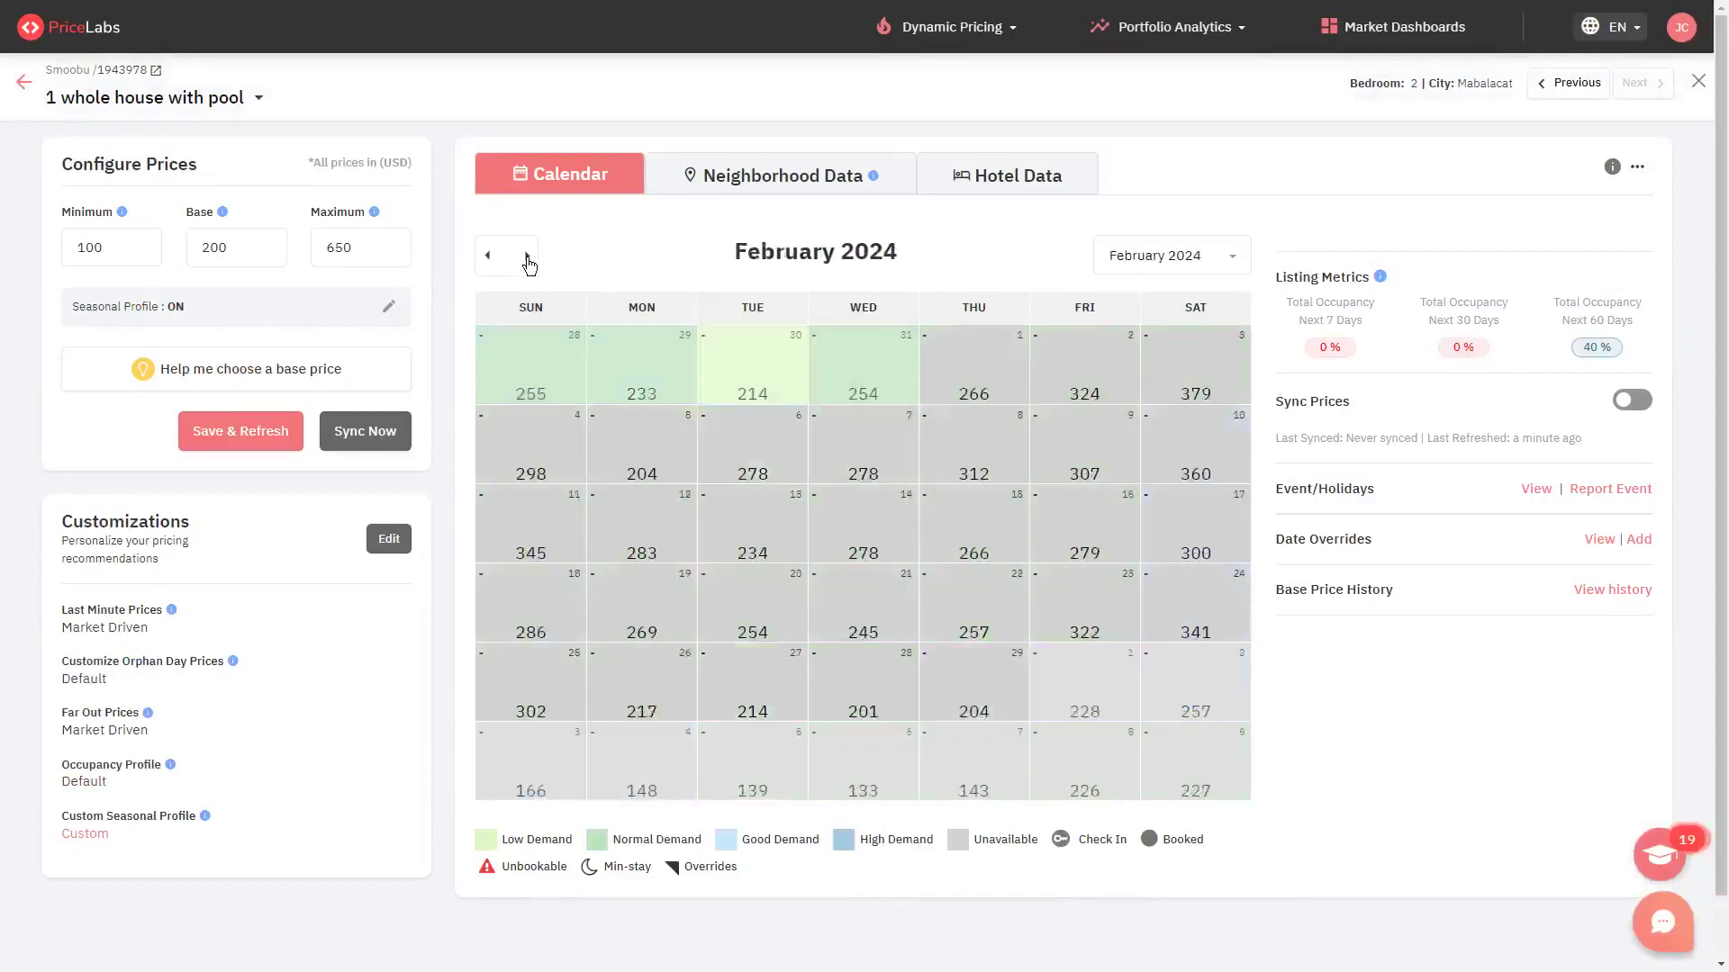
left_click(488, 257)
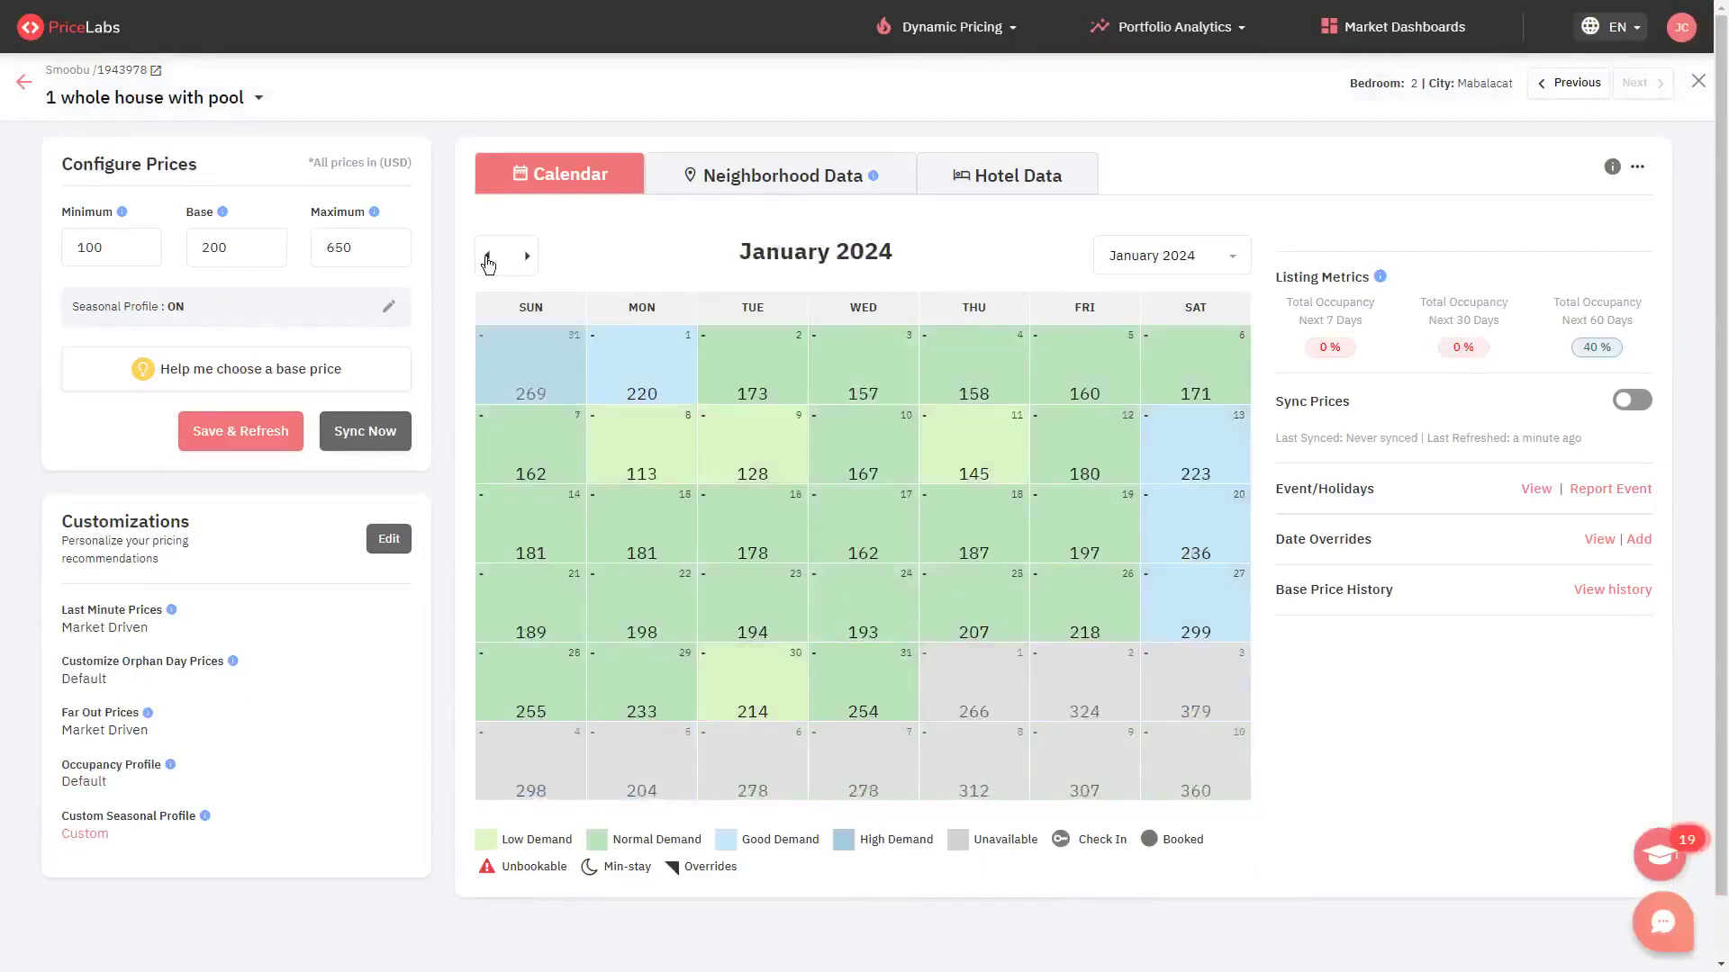
left_click(488, 258)
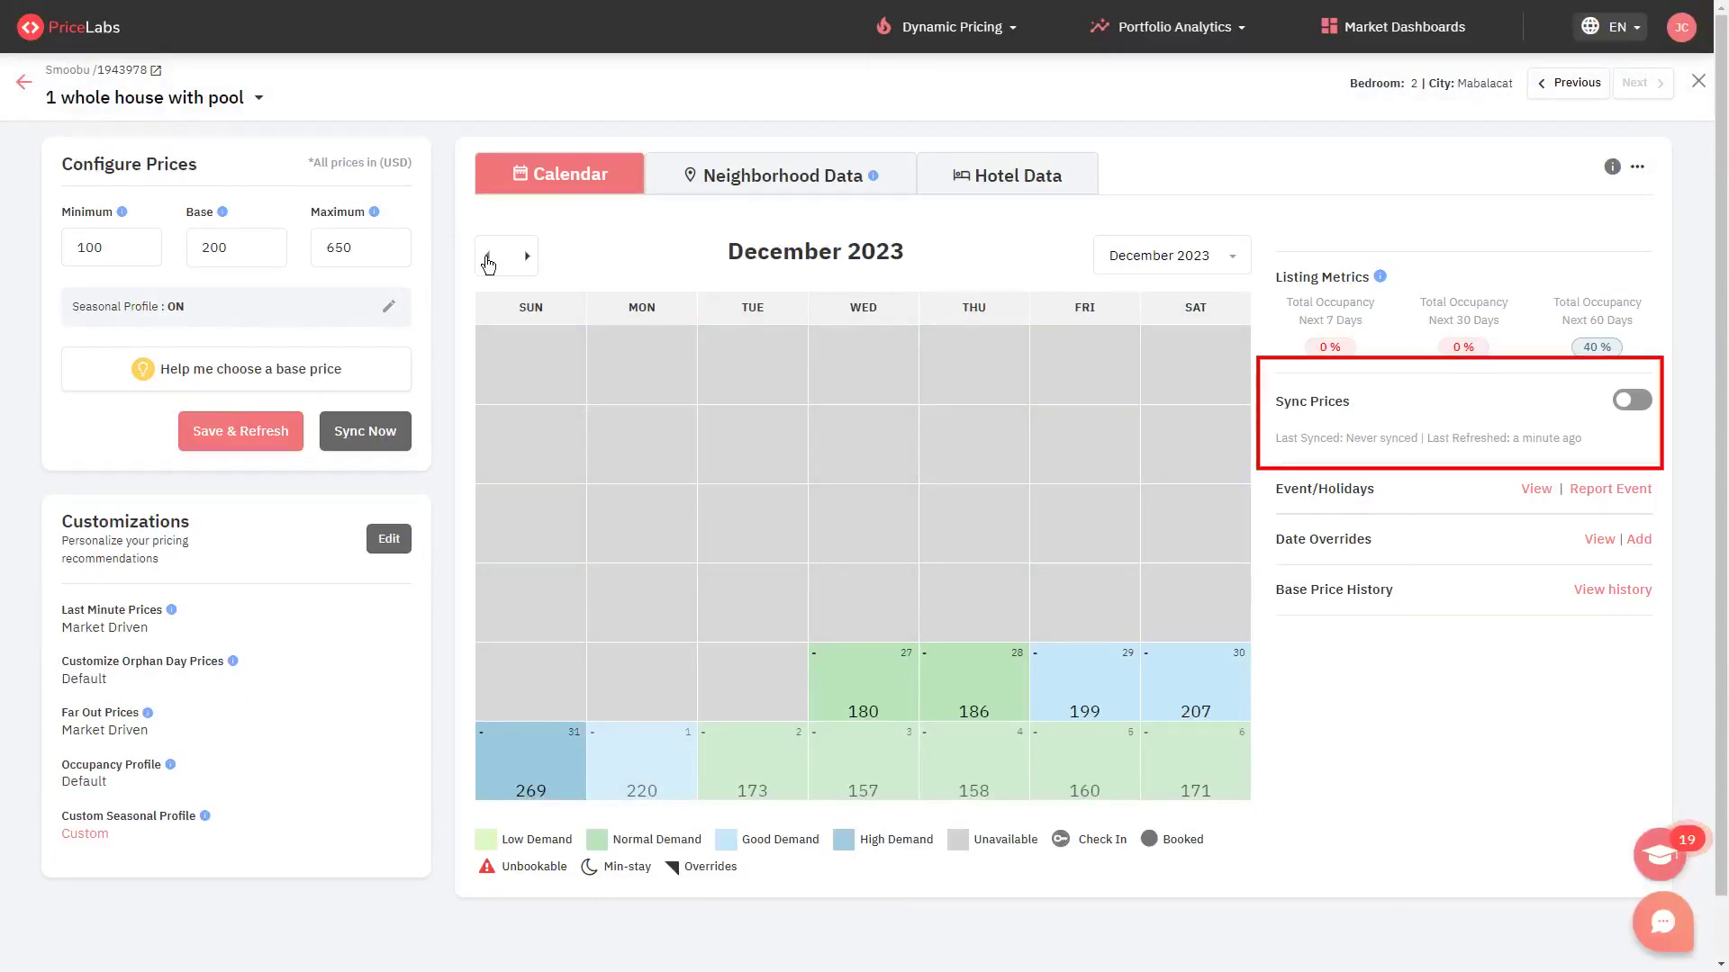
left_click(1632, 401)
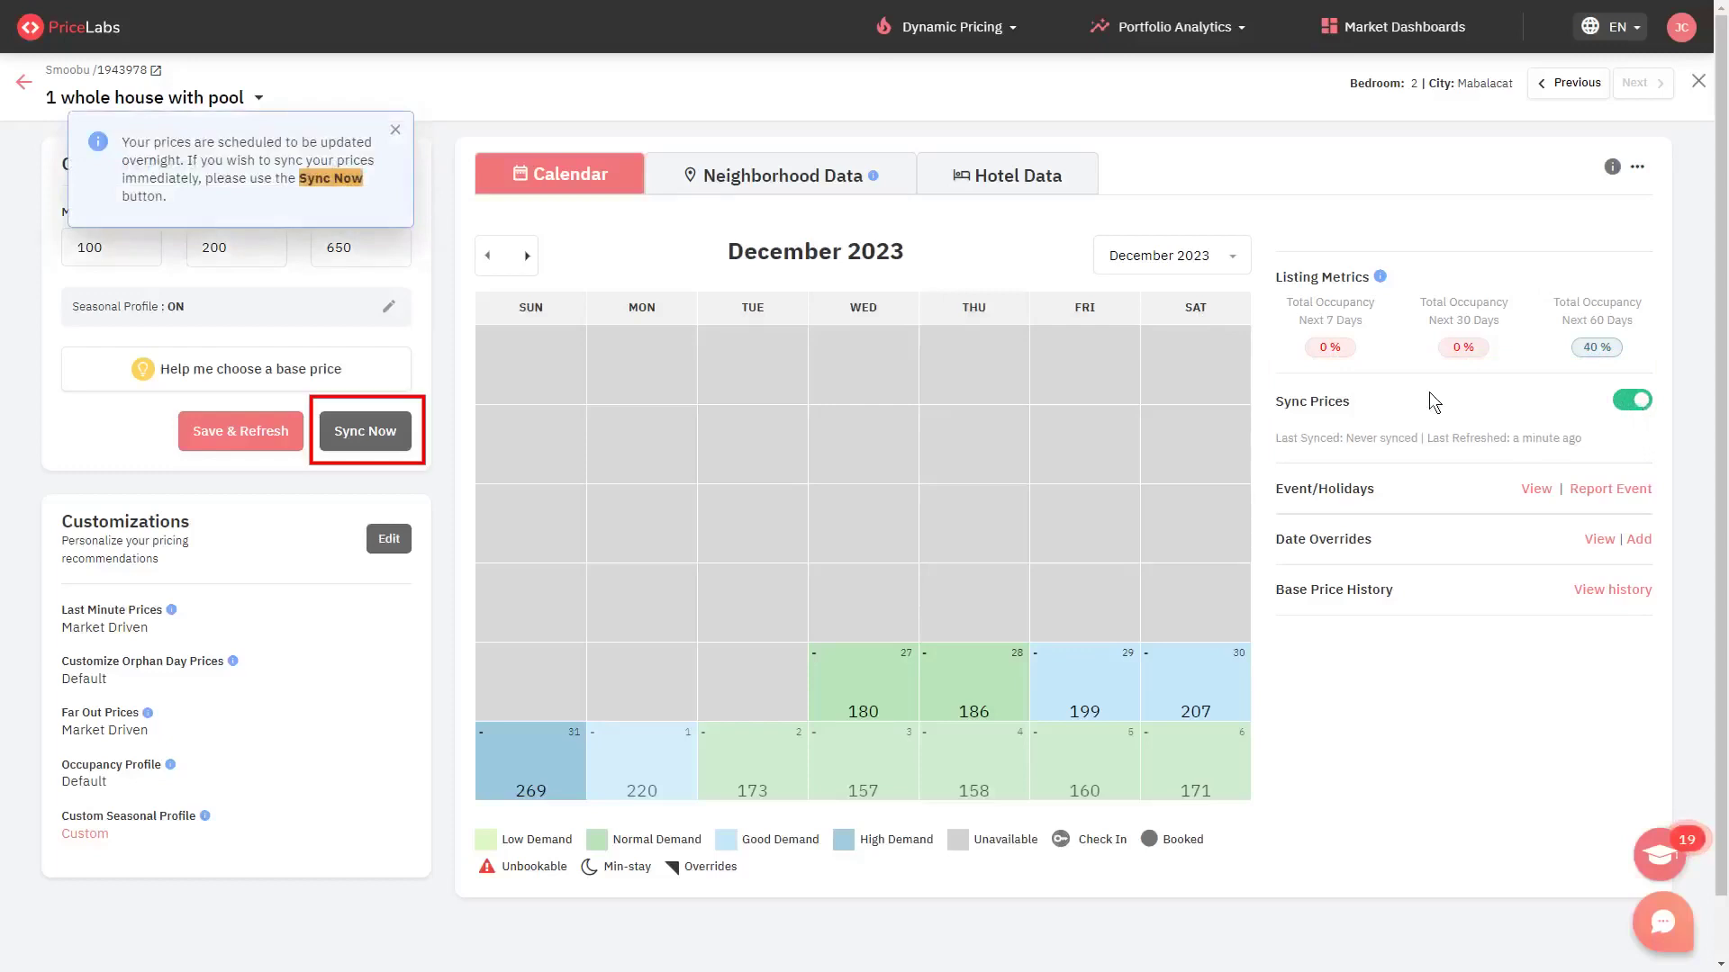
left_click(369, 434)
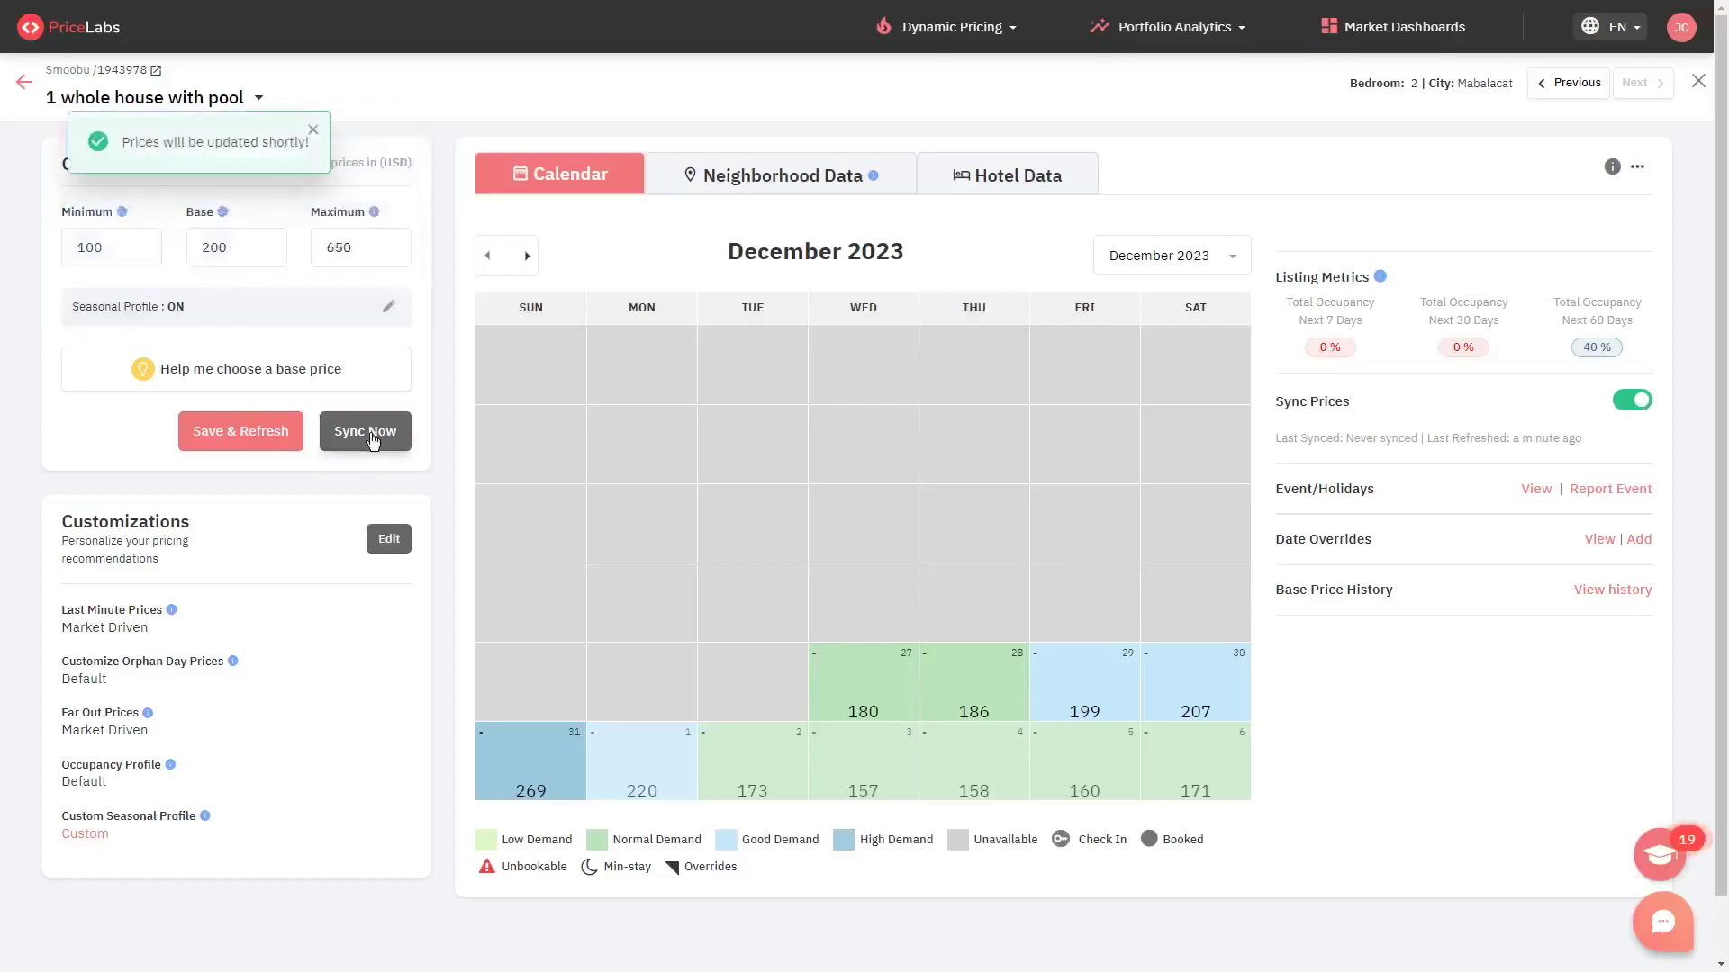
On the Pricing Dashboard, switch off Sync Prices for the Airbnb parent and the Vrbo child.
left_click(24, 81)
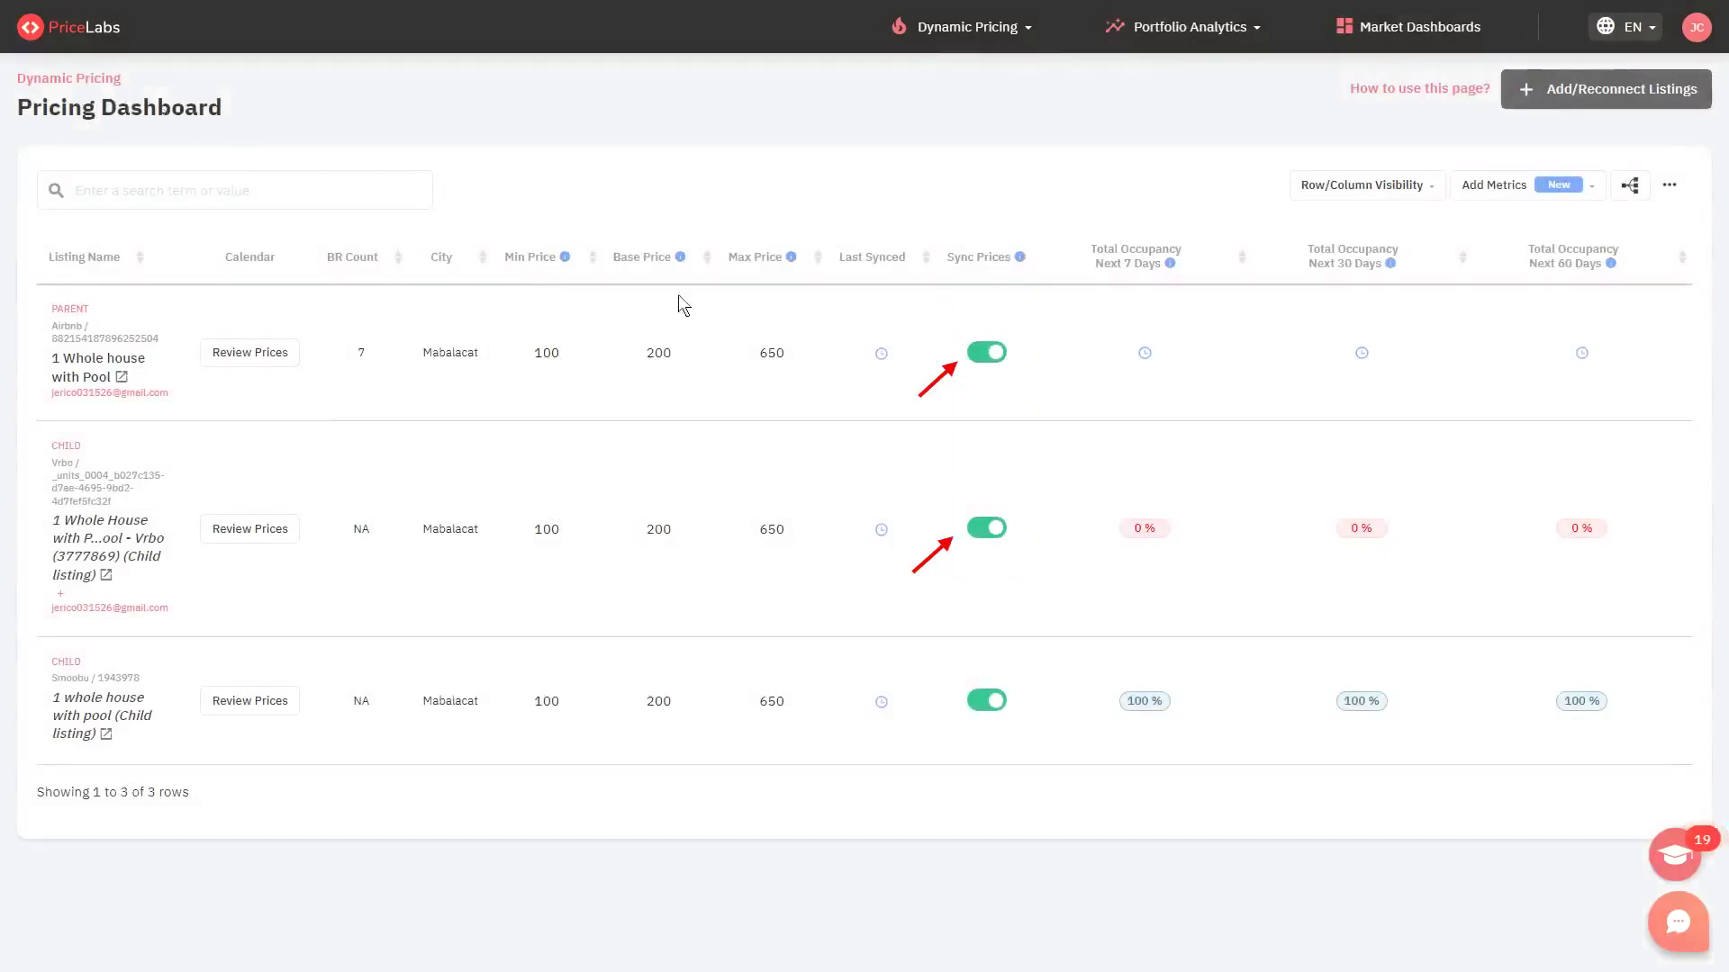
left_click(987, 353)
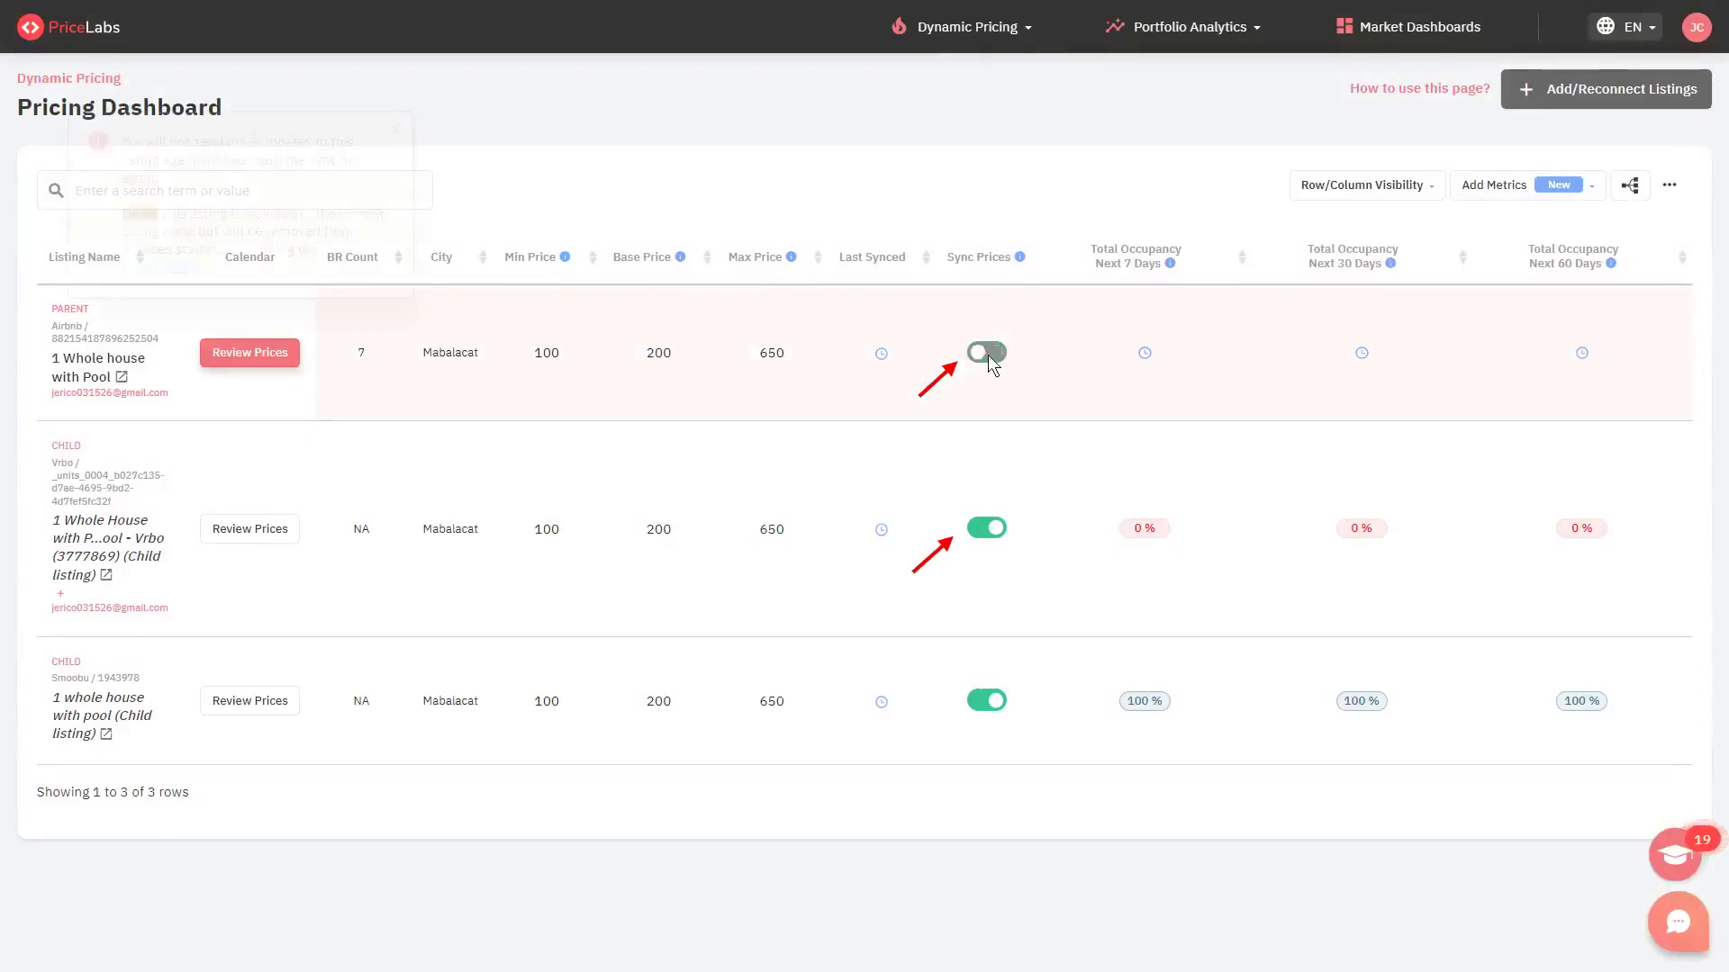
left_click(988, 530)
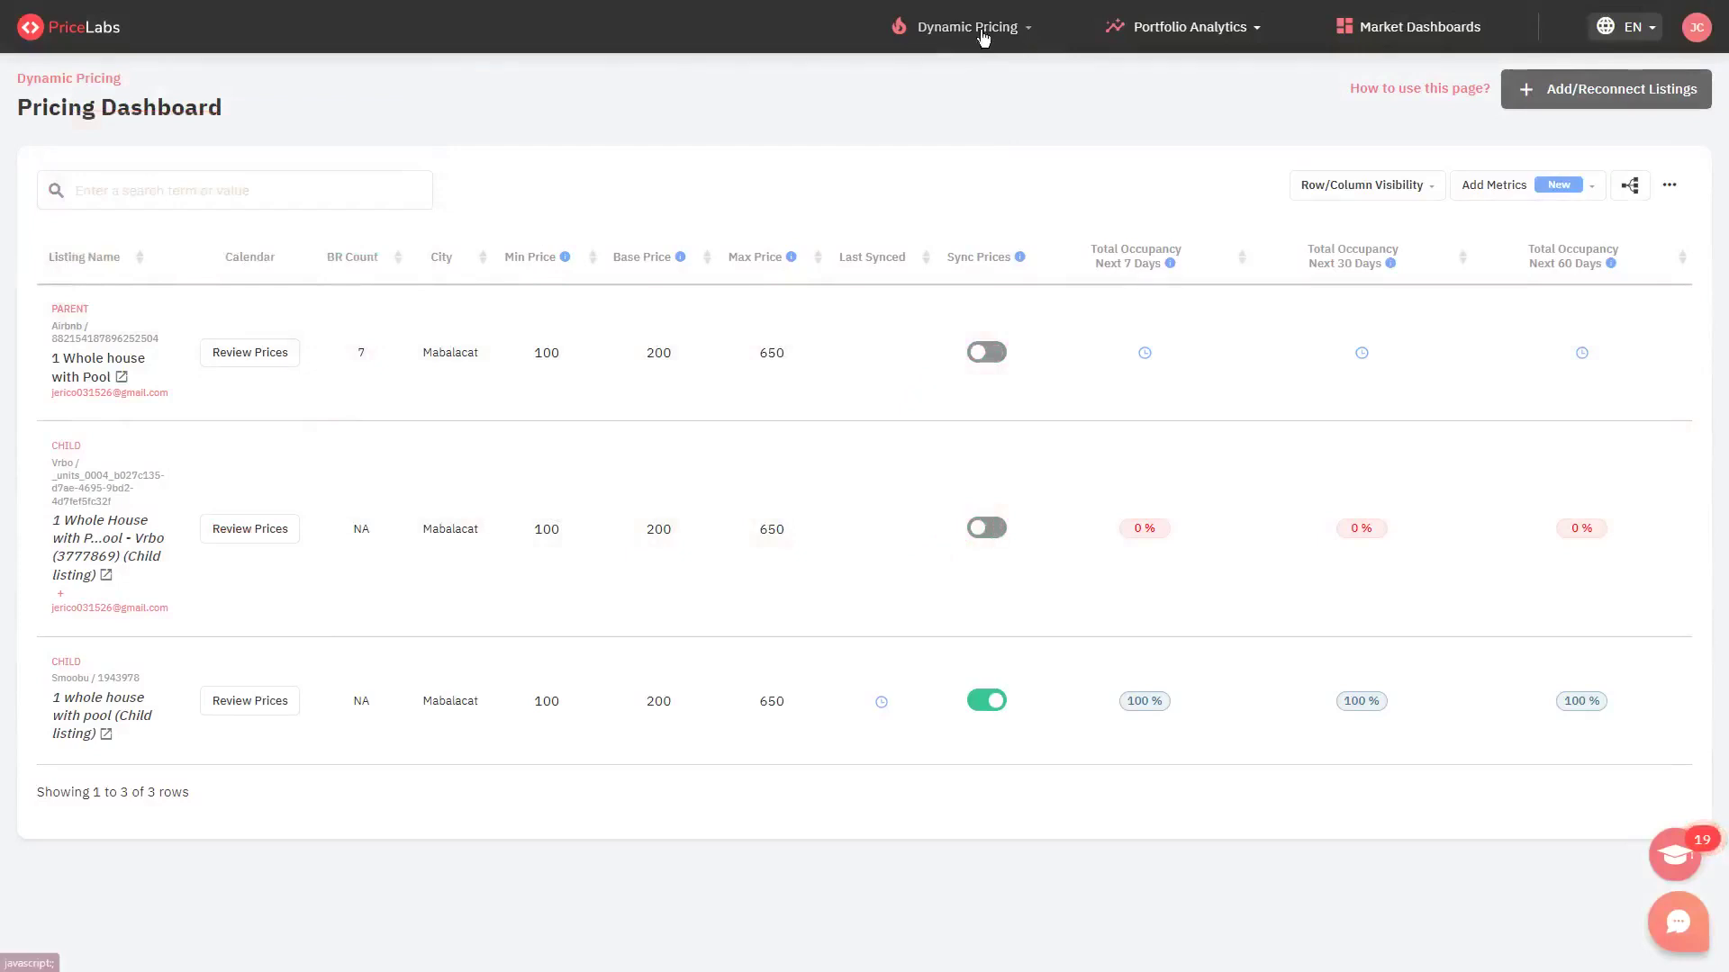
Unmap the Smoobu listing under Manage Listings > Mapped Listings.
left_click(990, 27)
left_click(960, 231)
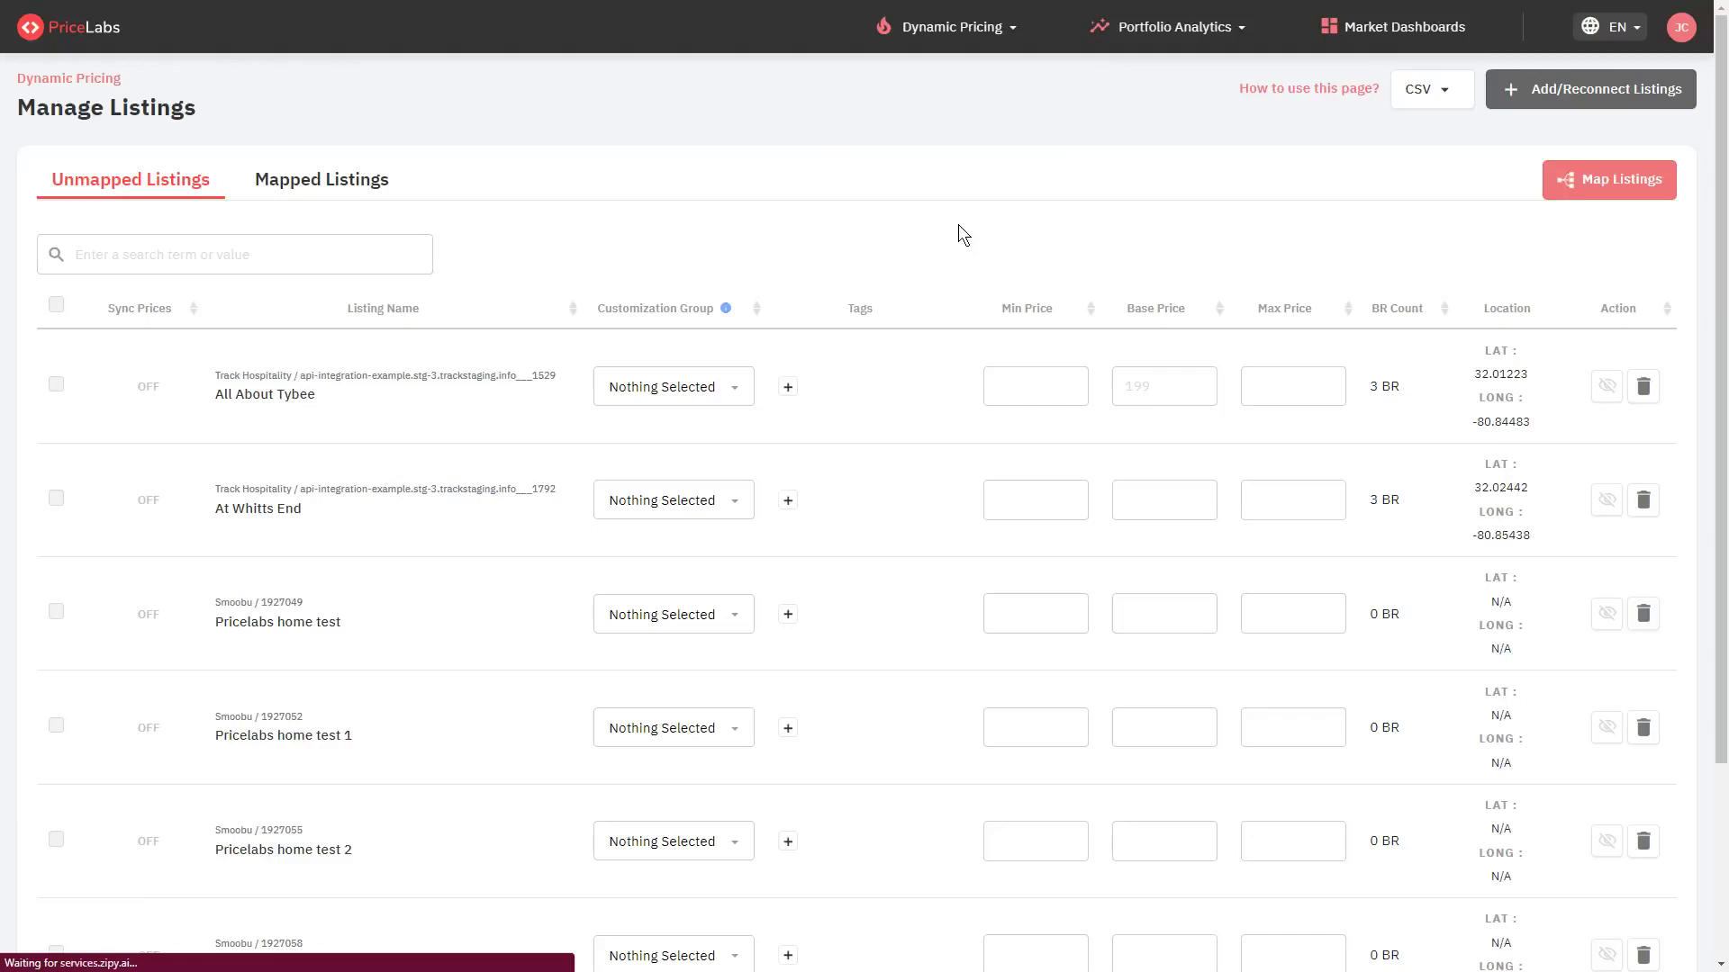
left_click(297, 188)
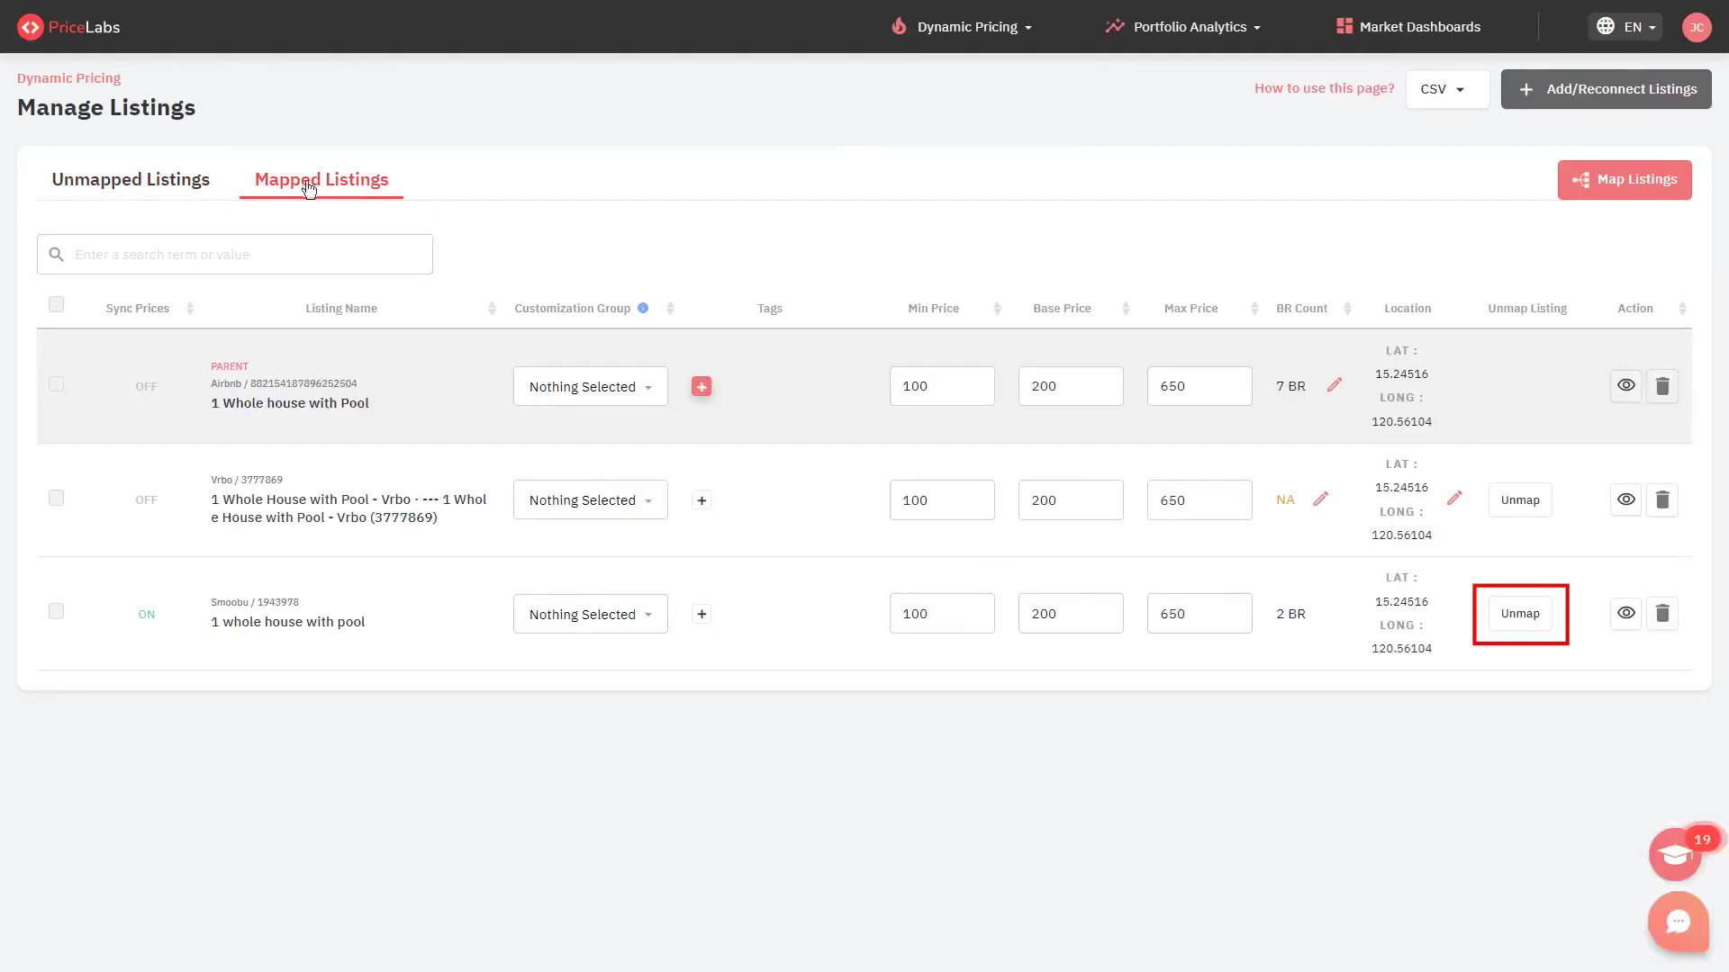
left_click(1521, 616)
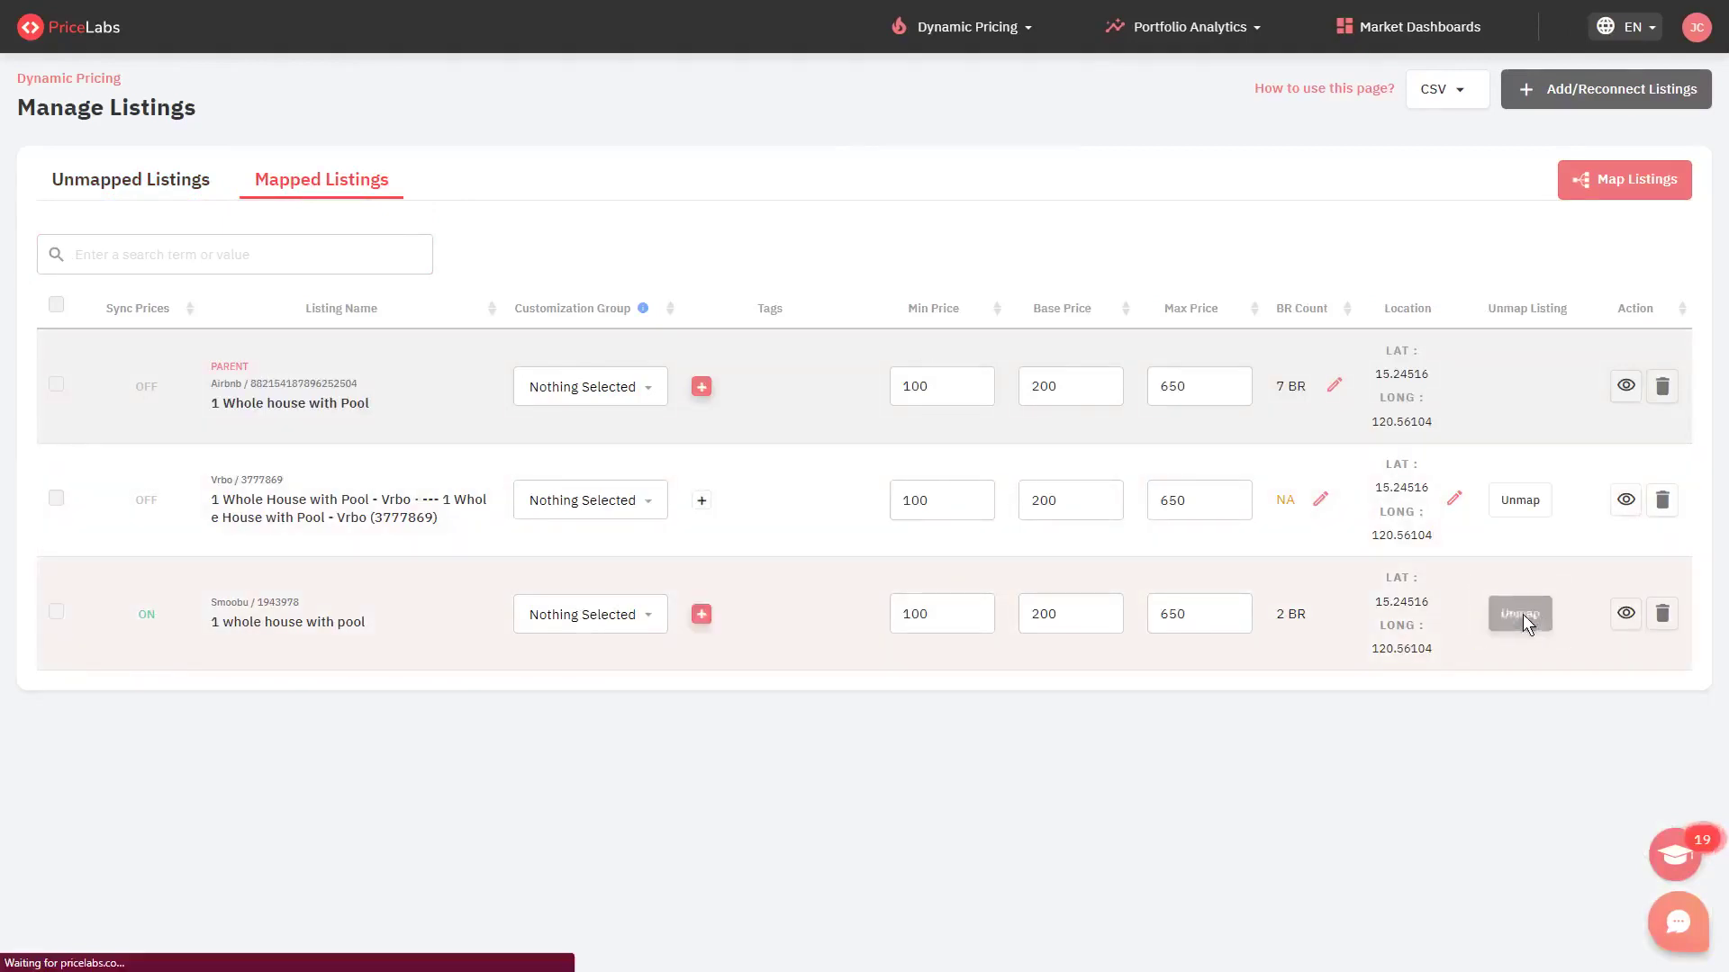
Hide the Airbnb and Vrbo listings from the dashboard.
left_click(56, 385)
left_click(56, 499)
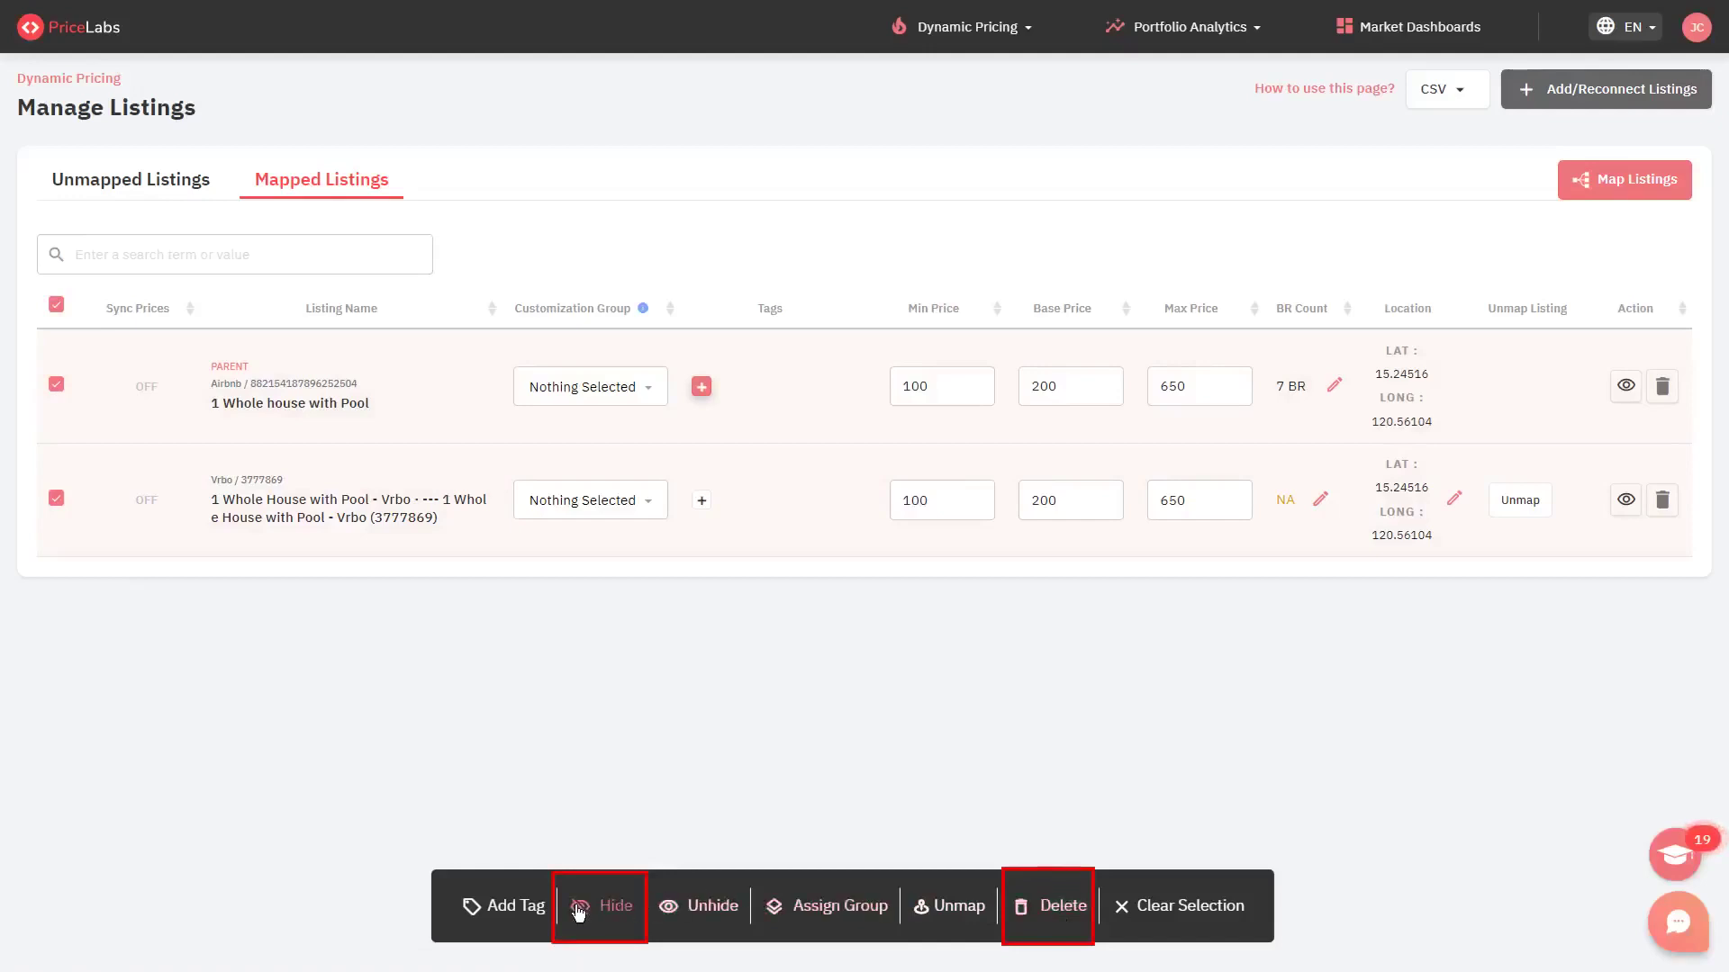
left_click(578, 909)
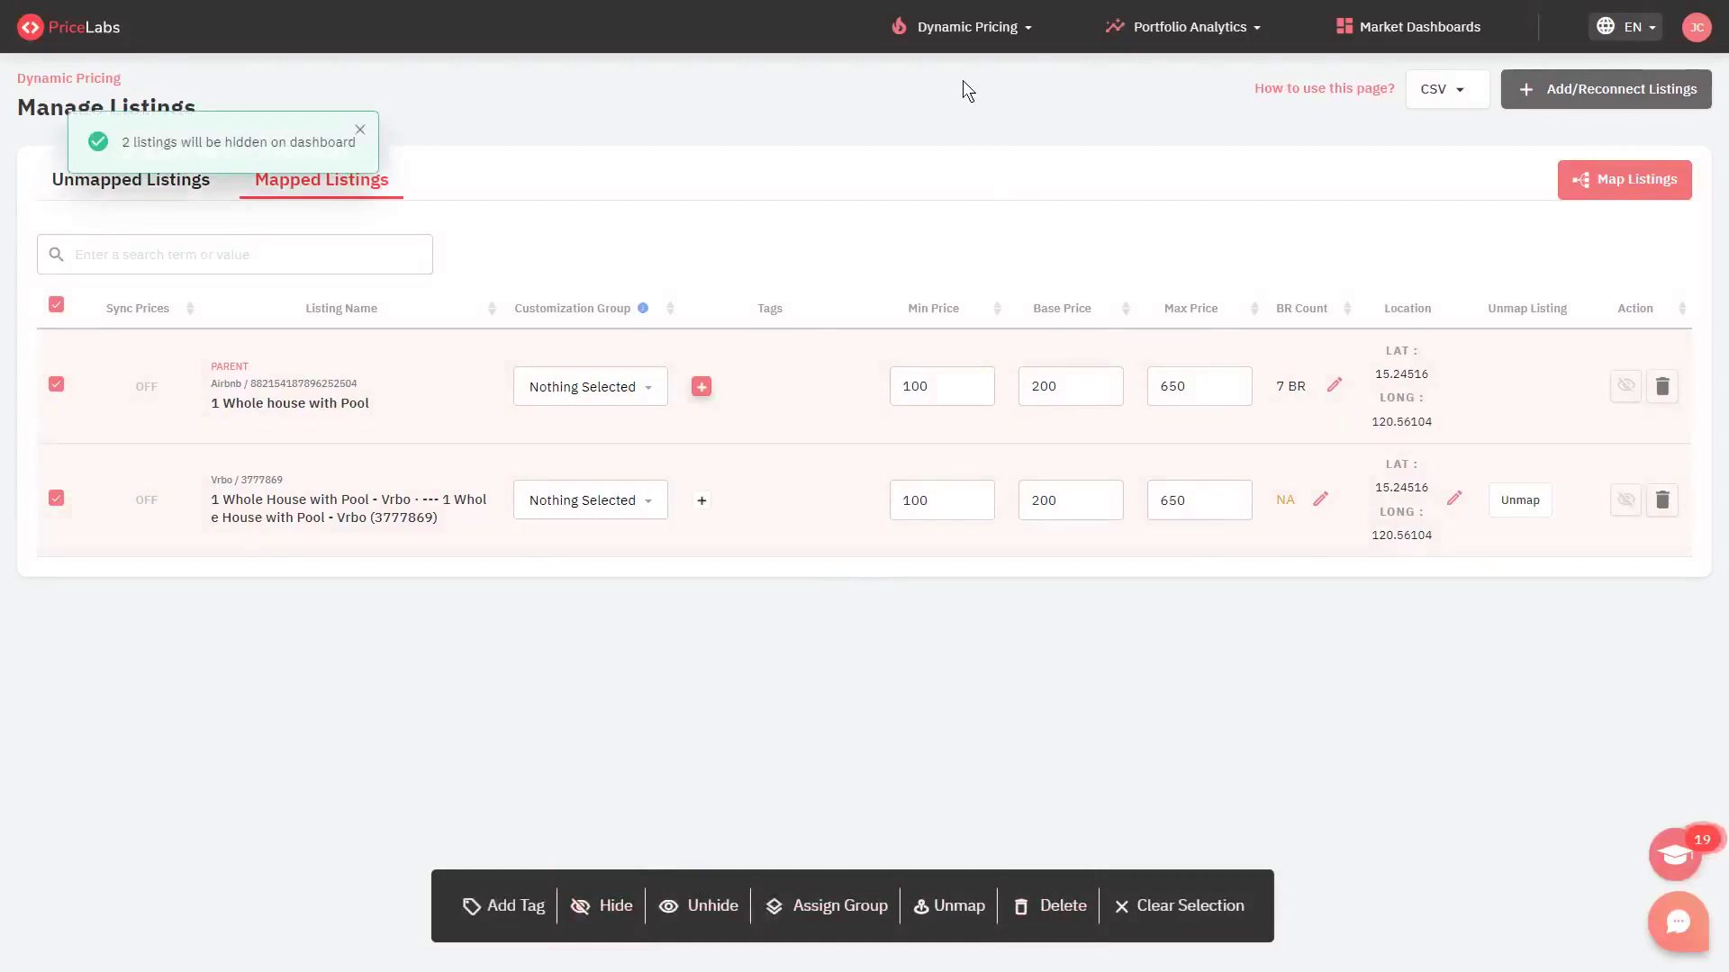
Go back to the Pricing Dashboard and close the free trial banner.
left_click(958, 30)
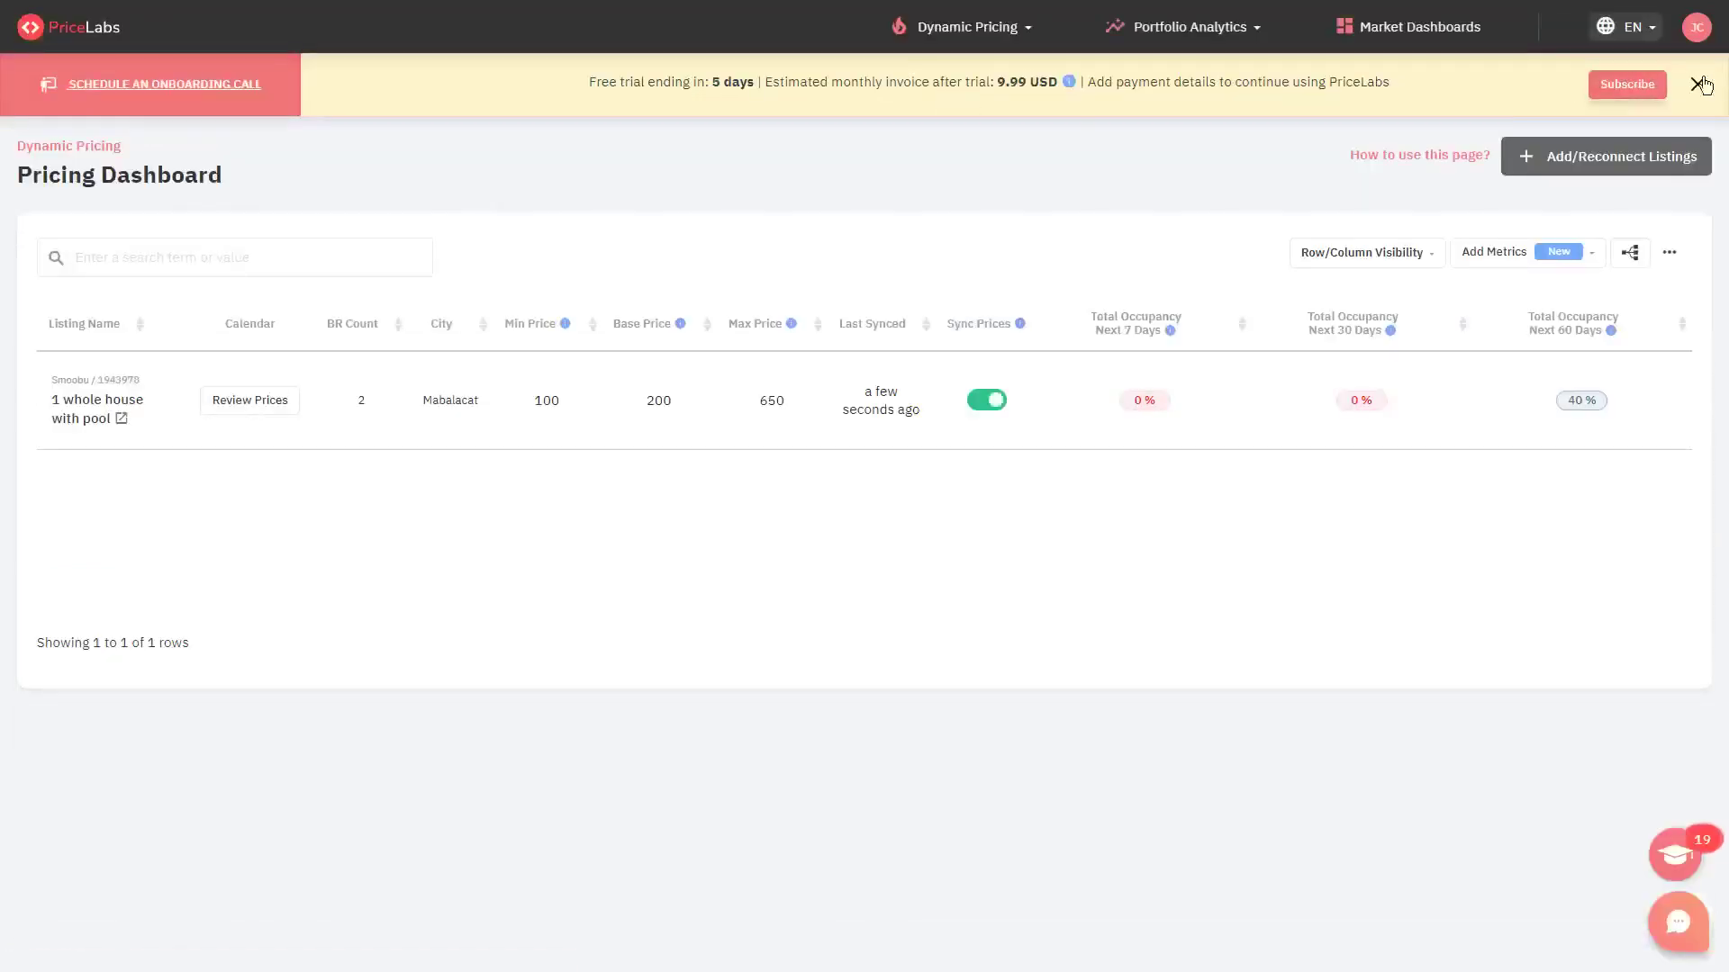
left_click(1698, 84)
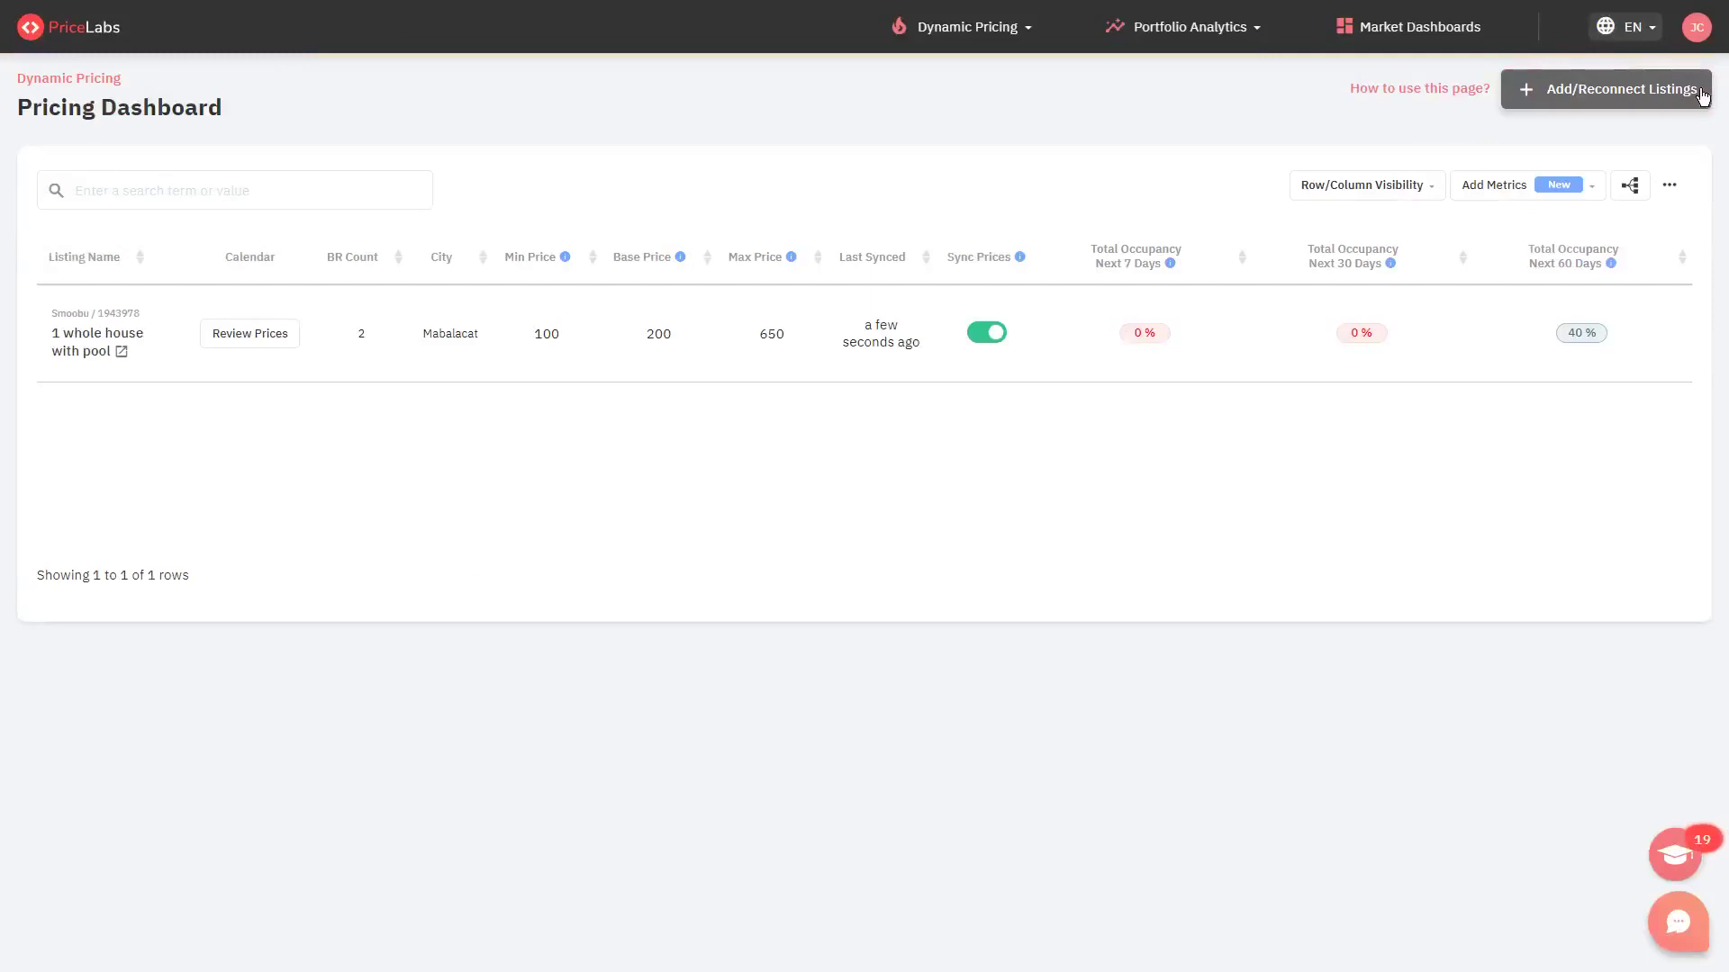